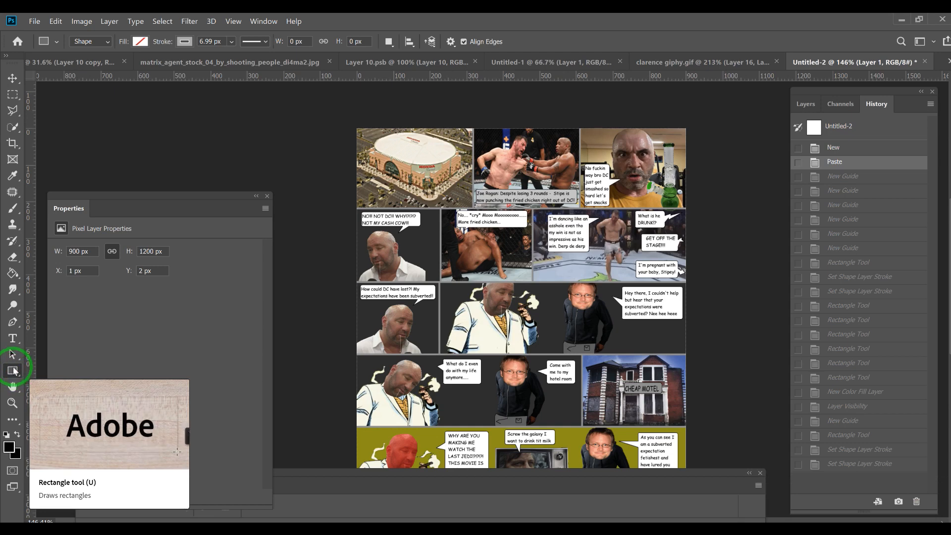
- Try the Custom Shape and Line tools, and return to the Rectangle tool
left_click(14, 372)
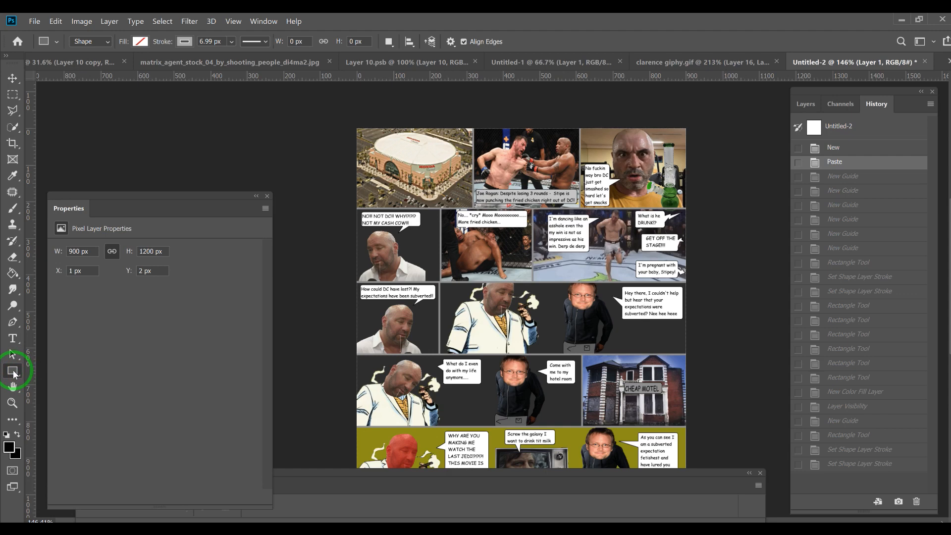
right_click(15, 372)
left_click(69, 429)
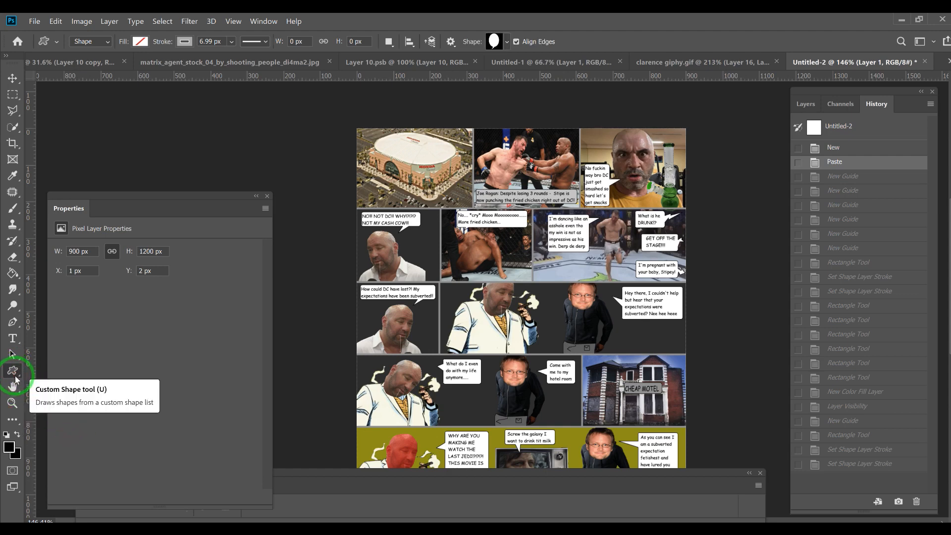
right_click(16, 376)
left_click(58, 417)
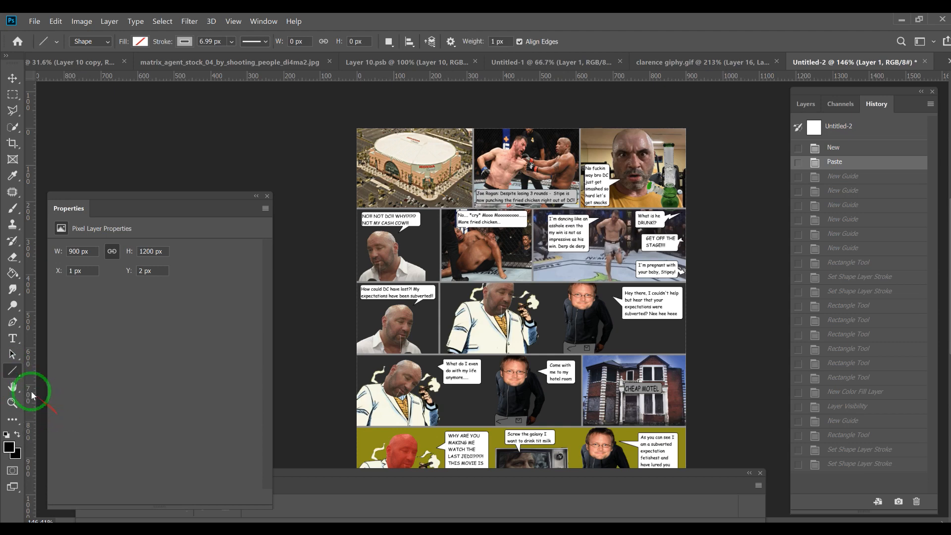
left_click(13, 372)
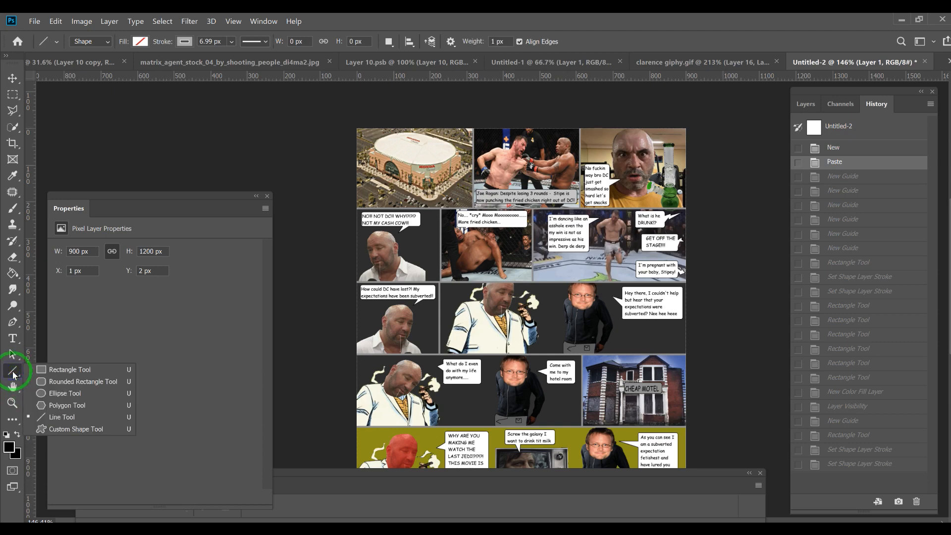
left_click(50, 370)
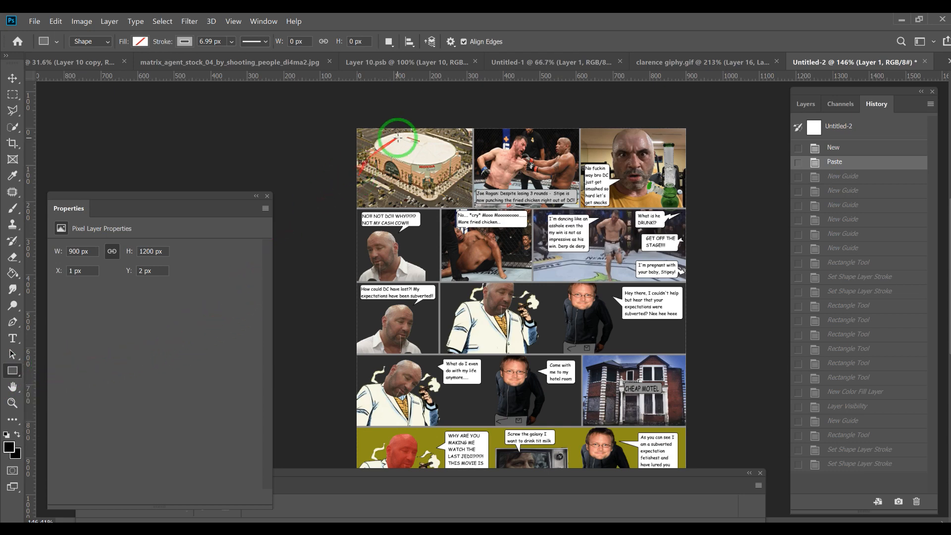
- Try cyan and red as the shape fill, and return the fill to none
left_click(141, 41)
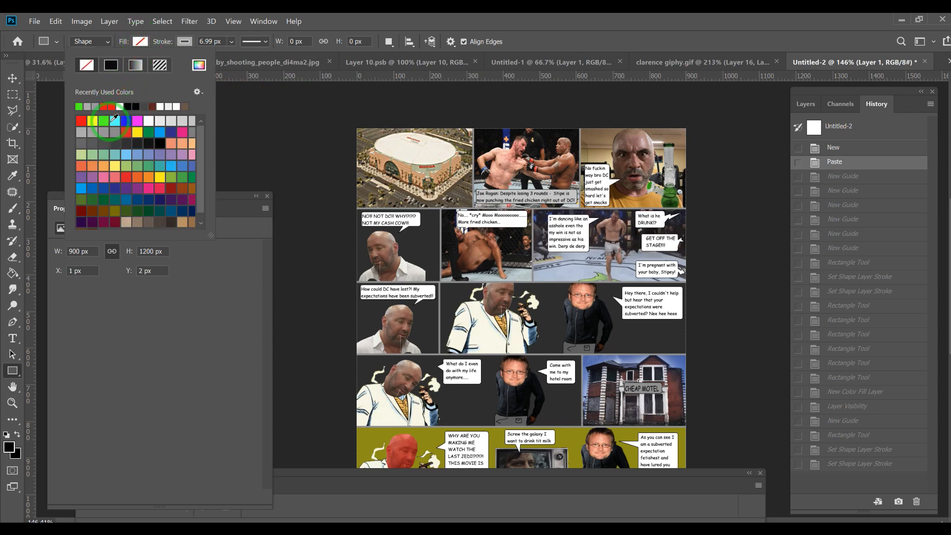
left_click(115, 121)
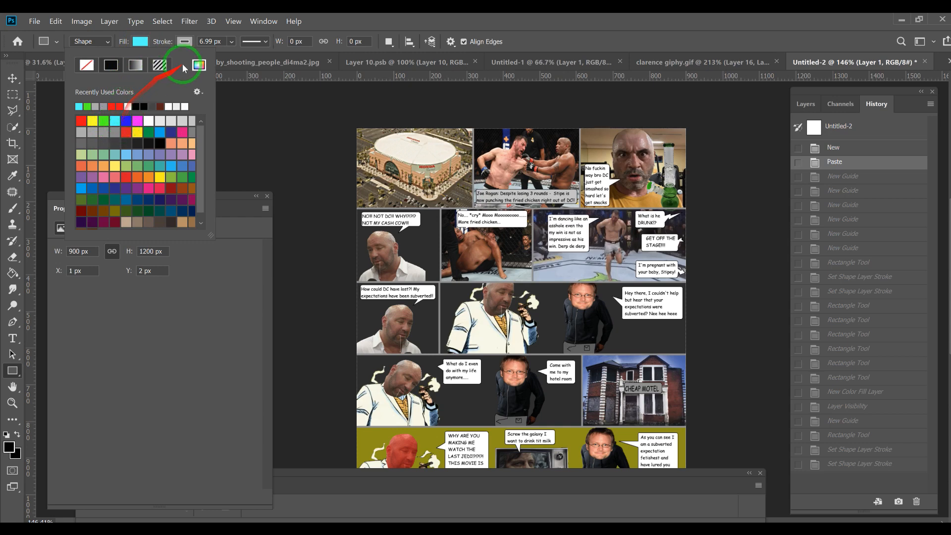
left_click(307, 20)
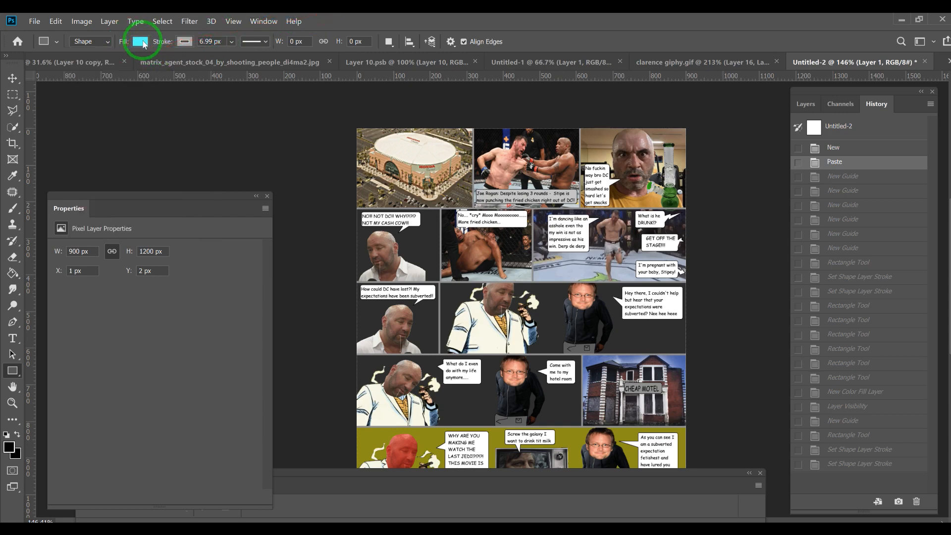
left_click(141, 41)
left_click(148, 189)
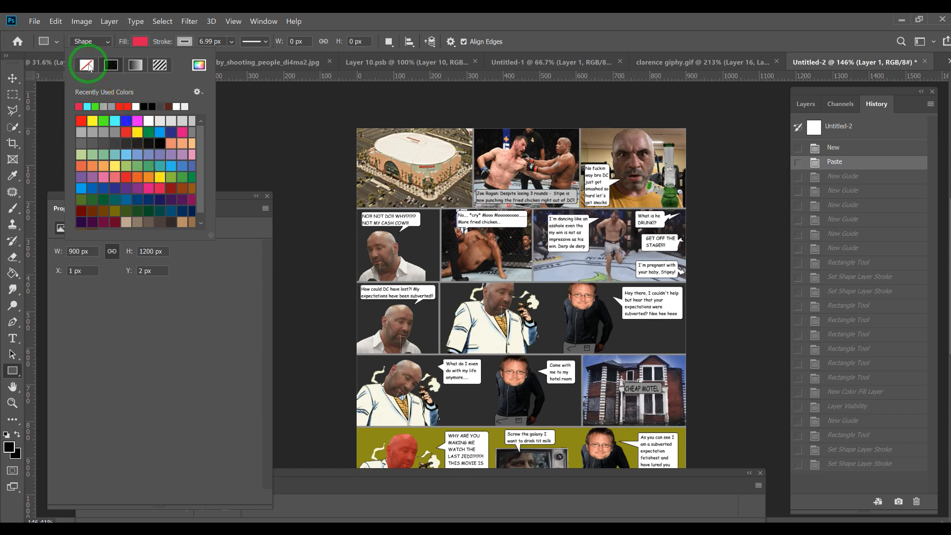
left_click(88, 66)
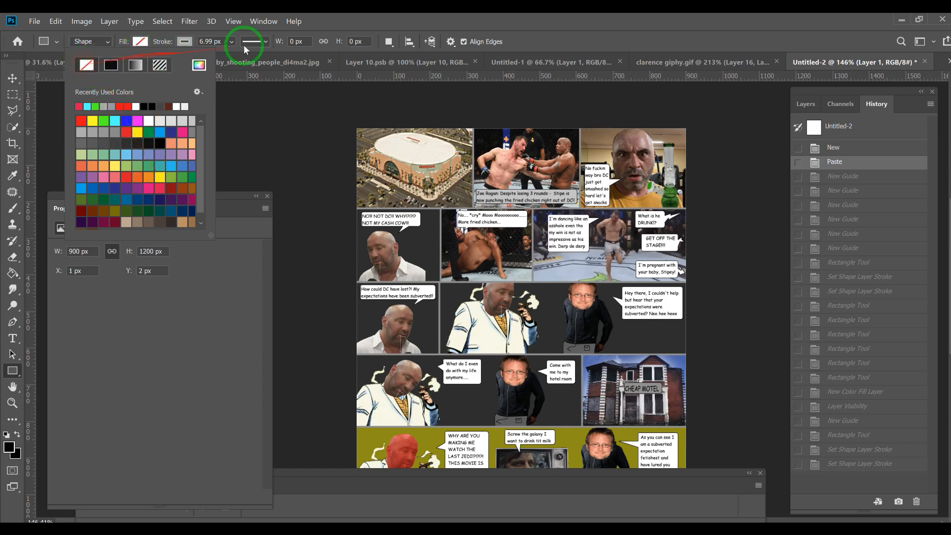
left_click(355, 29)
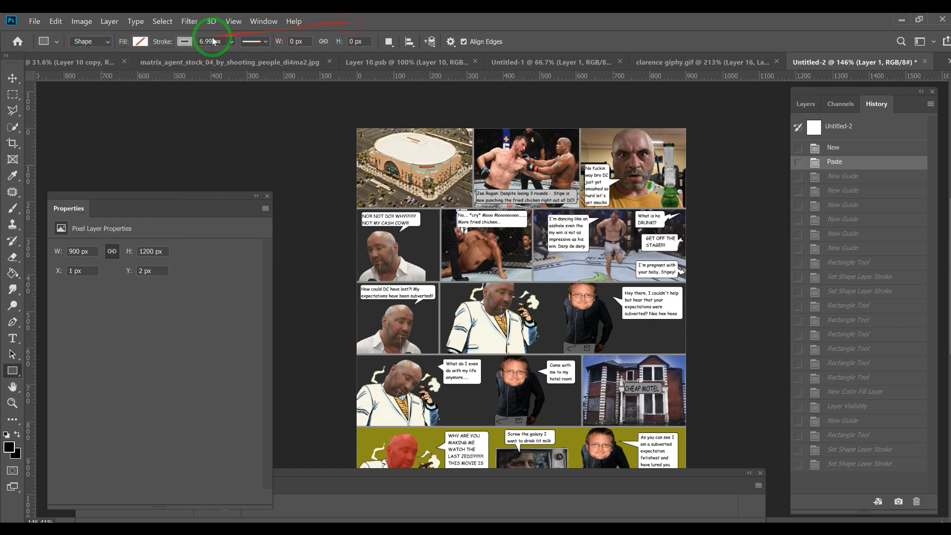
- Set the shape stroke colour to green for the Rectangle tool
left_click(187, 43)
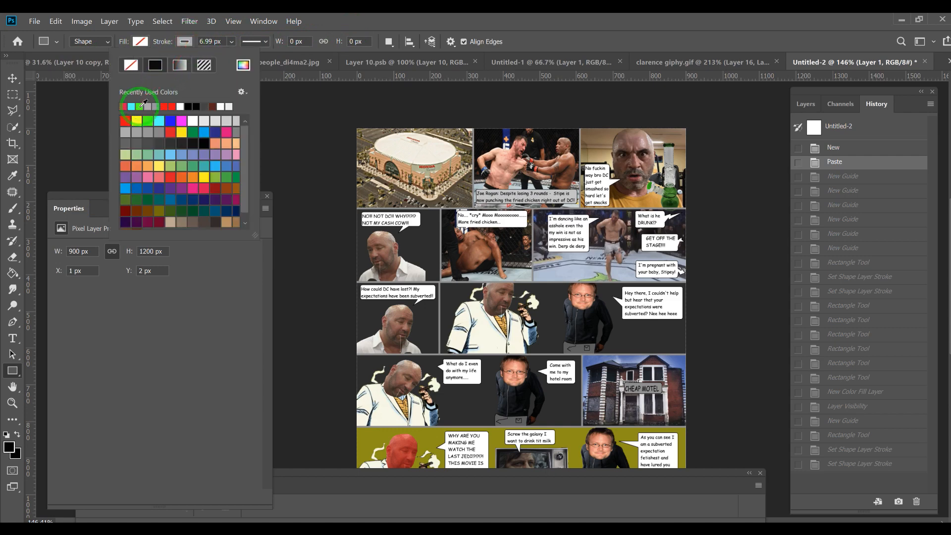
left_click(375, 22)
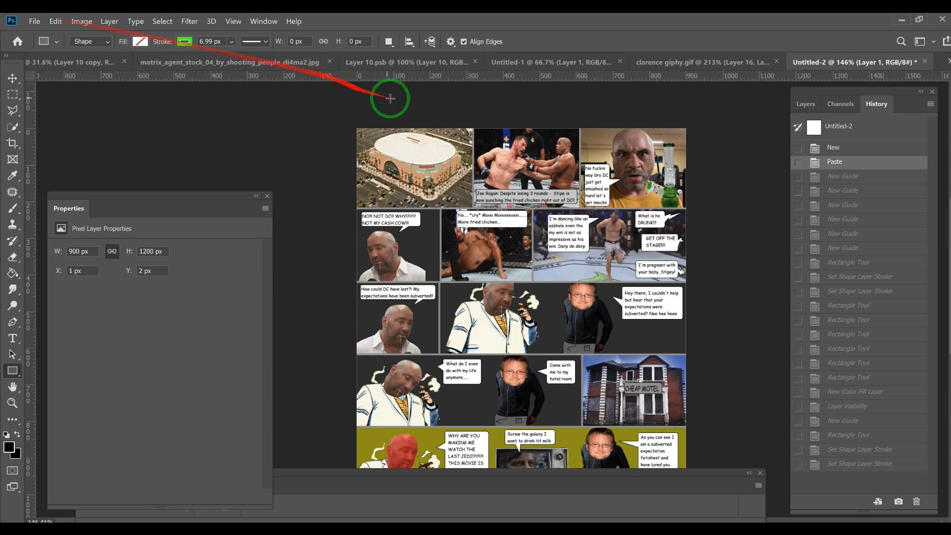
- Set both the ruler units and the type units to pixels in the Units & Rulers preferences
scroll(366, 101, "up", 3)
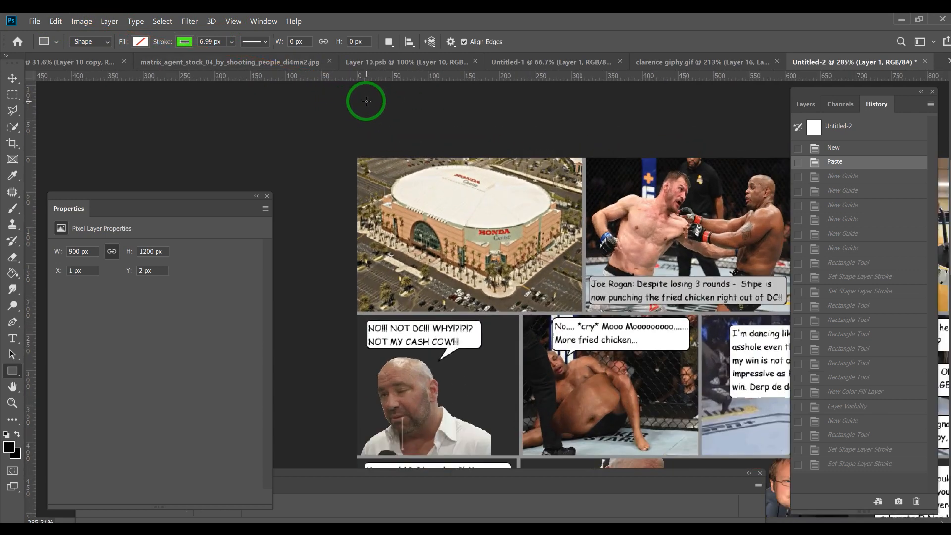
left_click(56, 22)
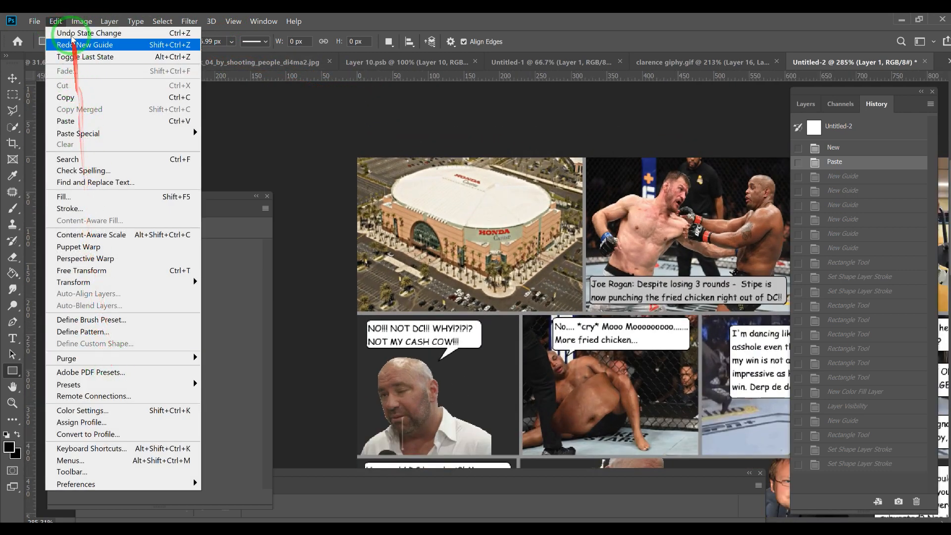
left_click(105, 490)
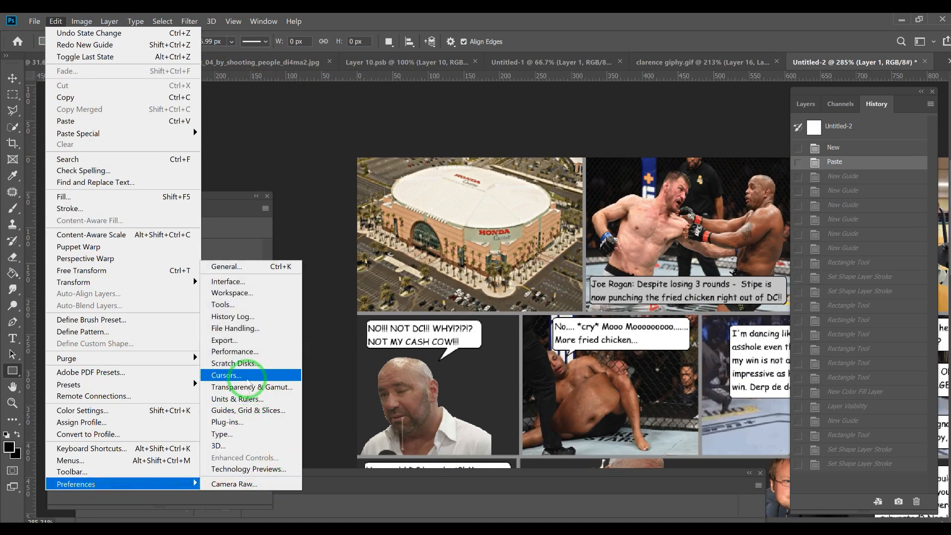
left_click(244, 396)
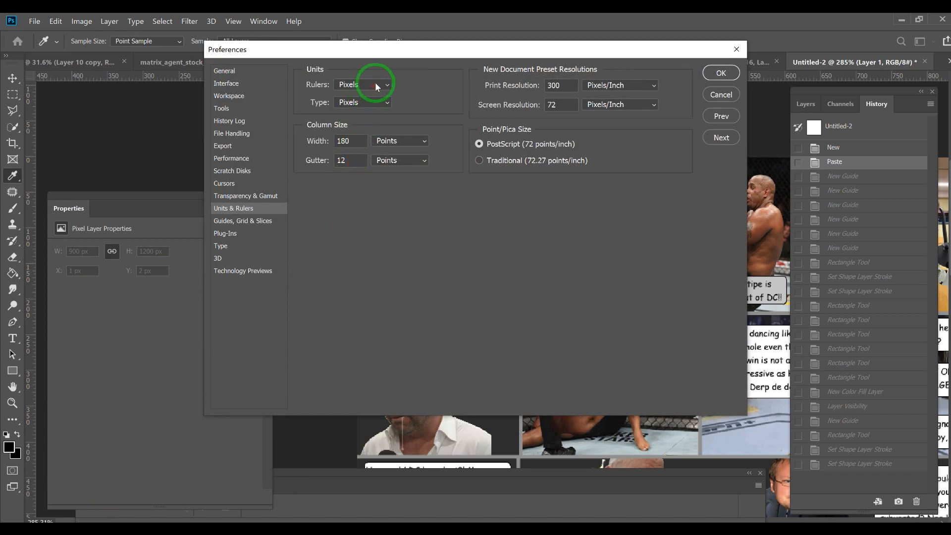
left_click(375, 84)
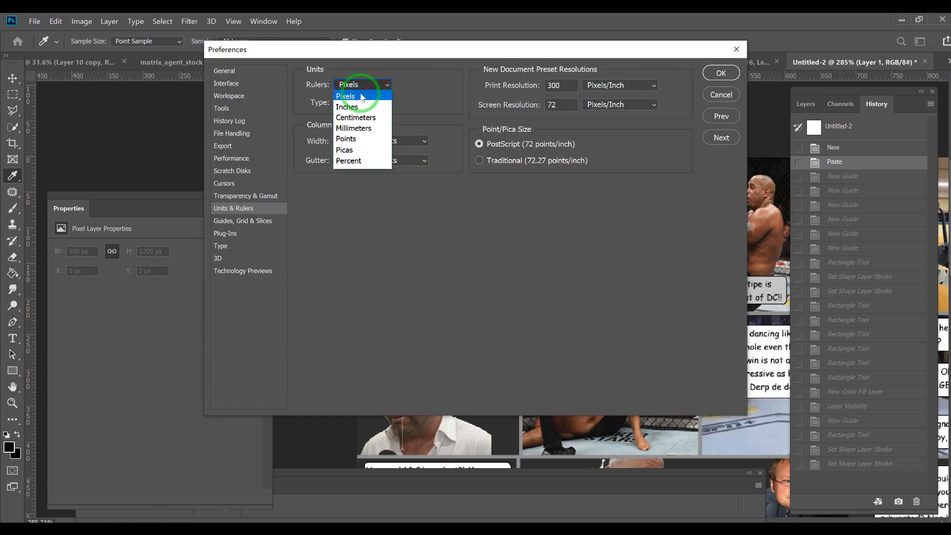
left_click(355, 108)
left_click(377, 102)
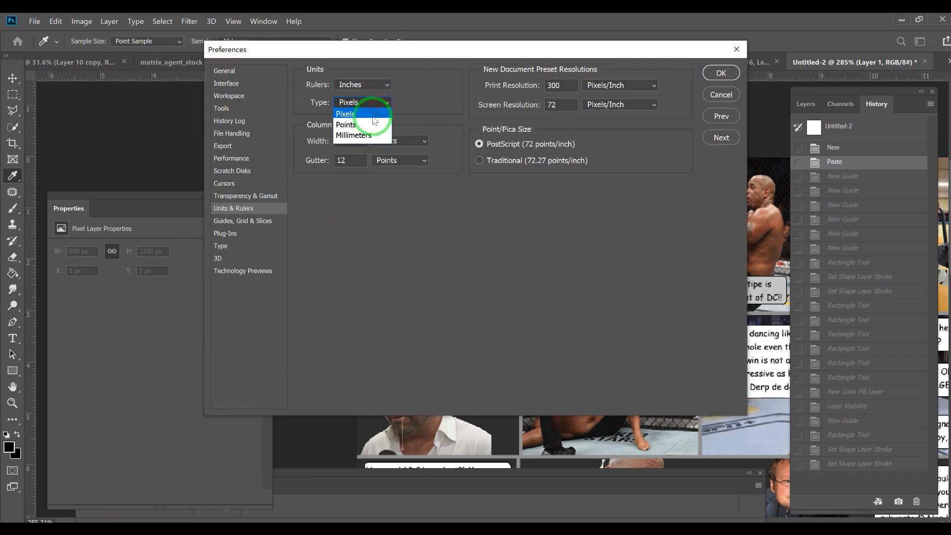
left_click(393, 96)
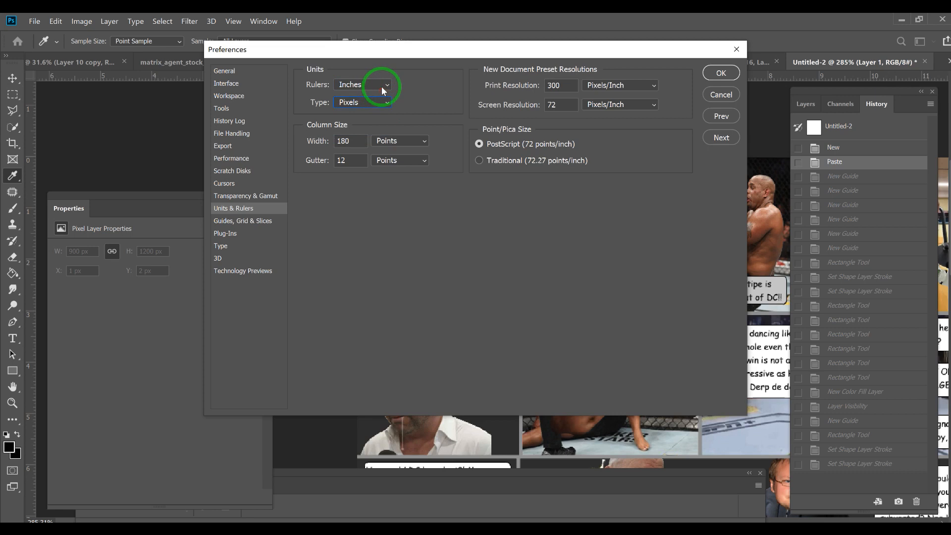
left_click(381, 87)
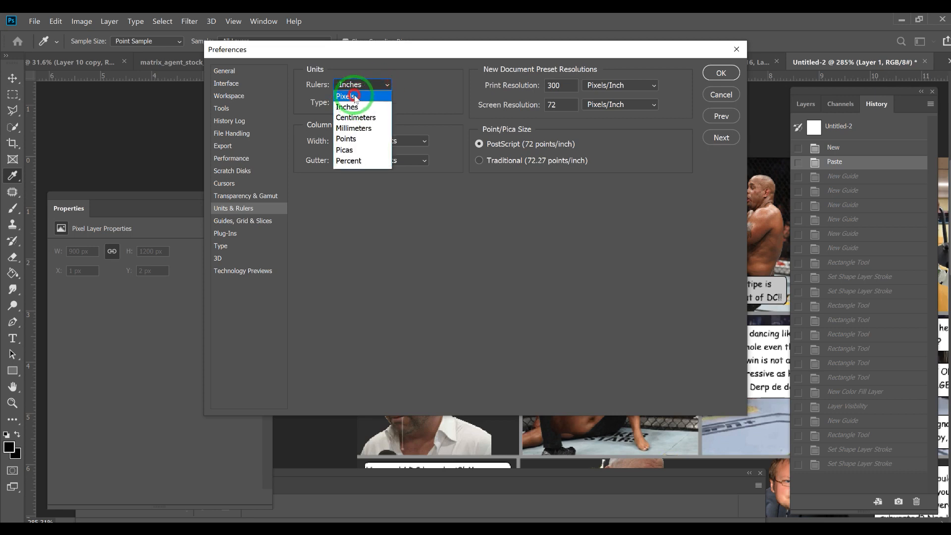
left_click(359, 94)
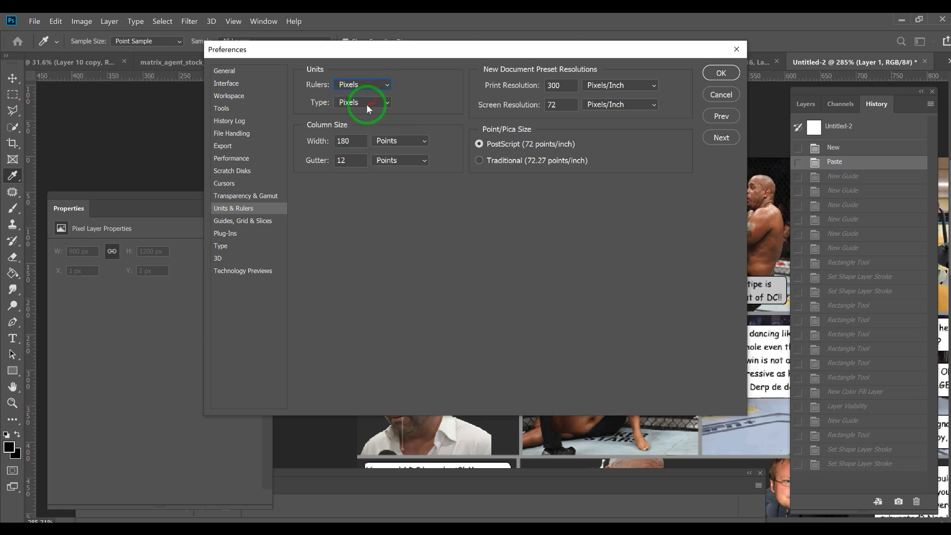
left_click(376, 103)
left_click(343, 115)
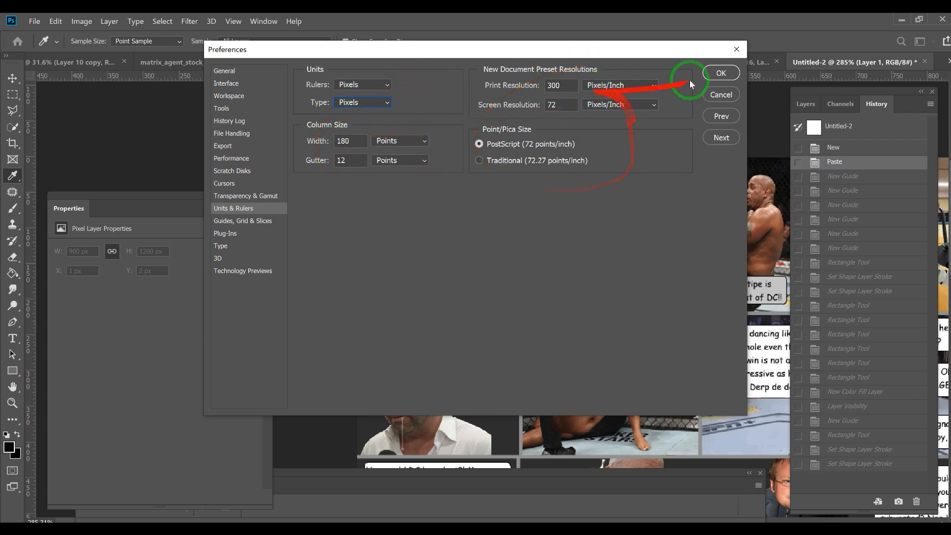
left_click(722, 72)
key("u")
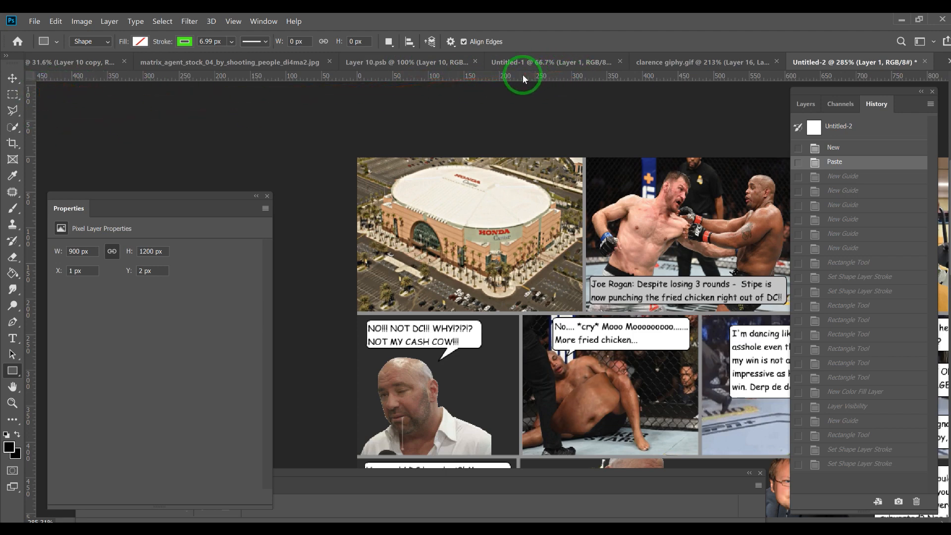
- Place a horizontal guide between the first two comic rows and a vertical guide at about 320 px between the first row's first two panels
left_click_drag(525, 75, 549, 314)
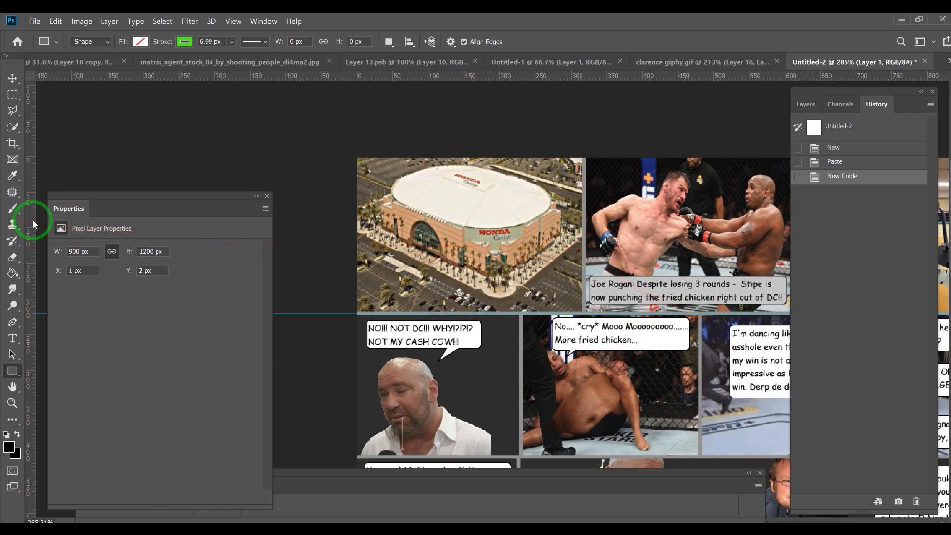
left_click_drag(28, 224, 585, 244)
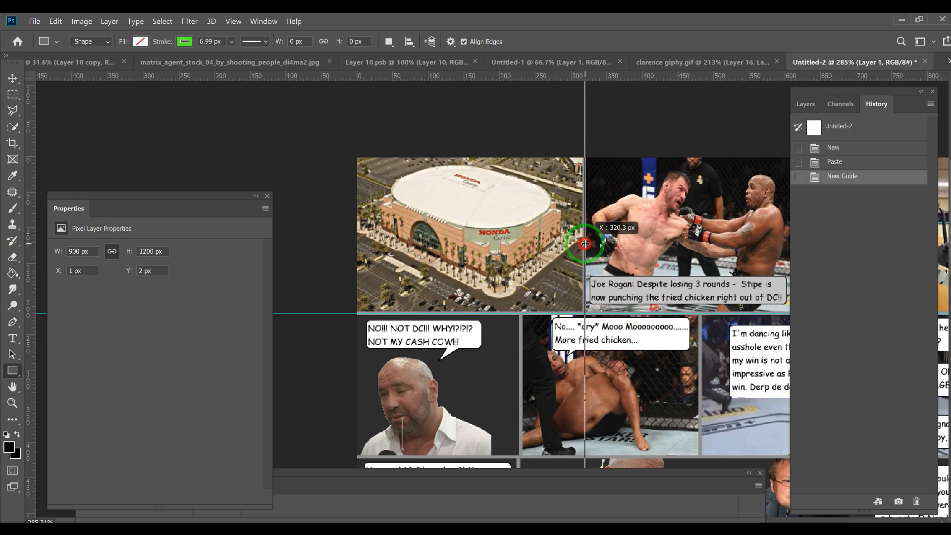
left_click_drag(585, 243, 584, 243)
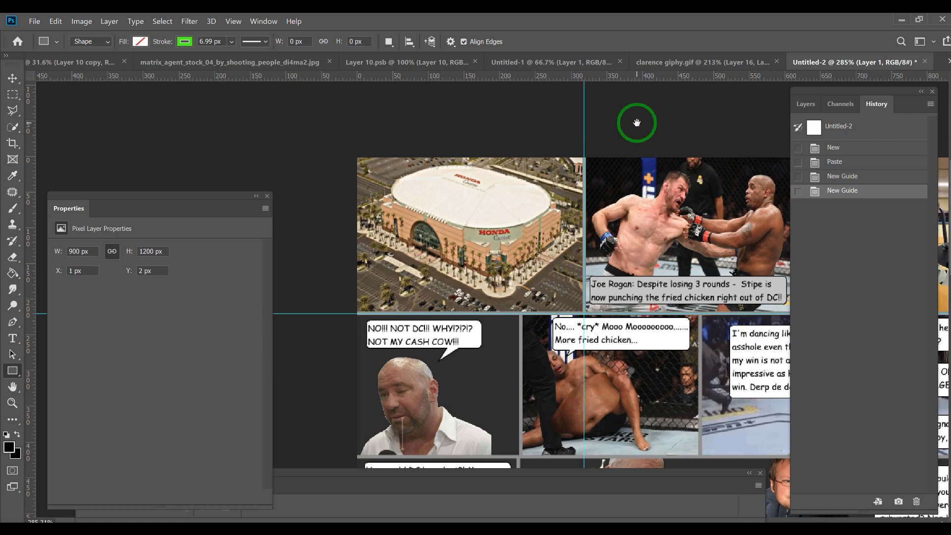
- Add vertical guides at the first row's second gutter and at both second-row gutters, plus a horizontal guide beneath the second row
left_click_drag(637, 122, 402, 118)
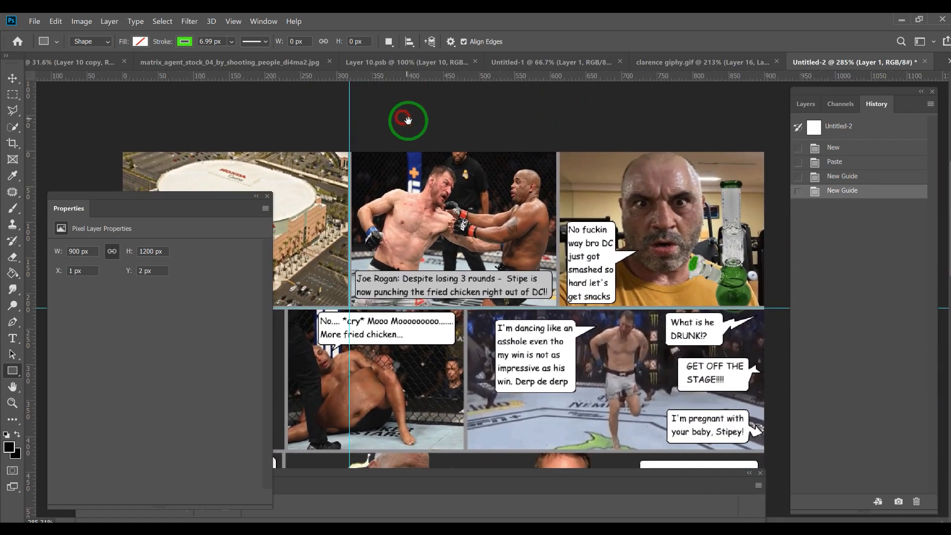
left_click_drag(30, 170, 556, 157)
left_click_drag(30, 259, 465, 300)
left_click_drag(383, 353, 560, 333)
left_click_drag(29, 273, 462, 268)
left_click_drag(571, 77, 557, 433)
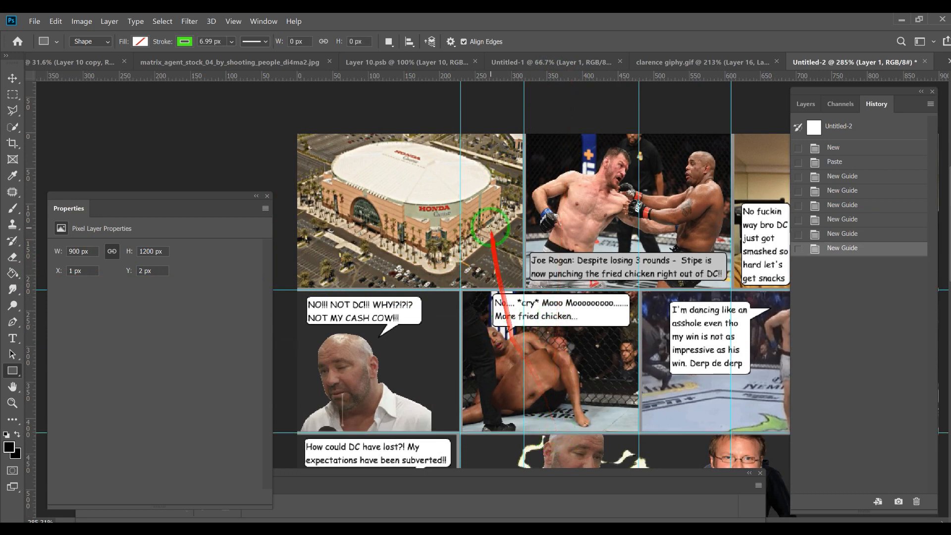
- Draw an unfilled rectangle with a green 6.99 px stroke around the first comic panel, about 326 by 228 px
scroll(495, 203, "down", 1)
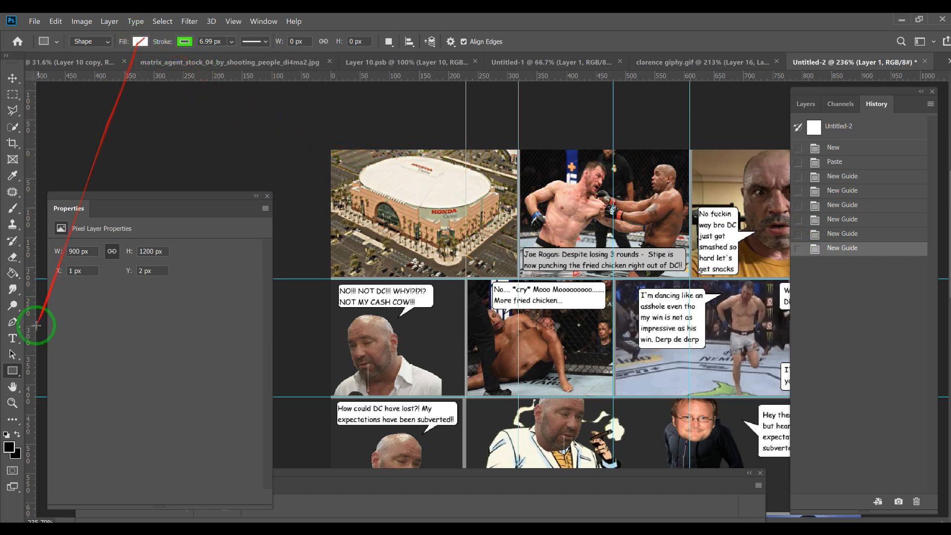
right_click(13, 371)
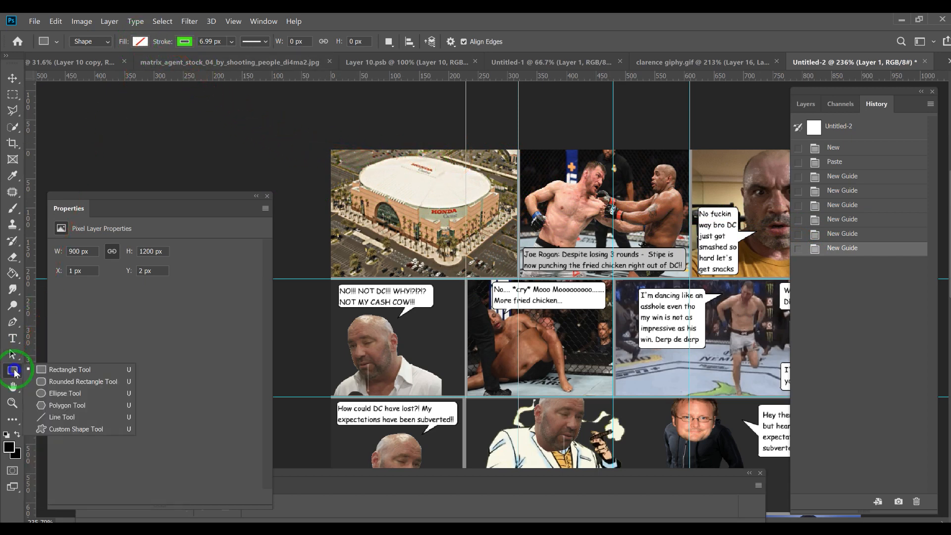
left_click(75, 371)
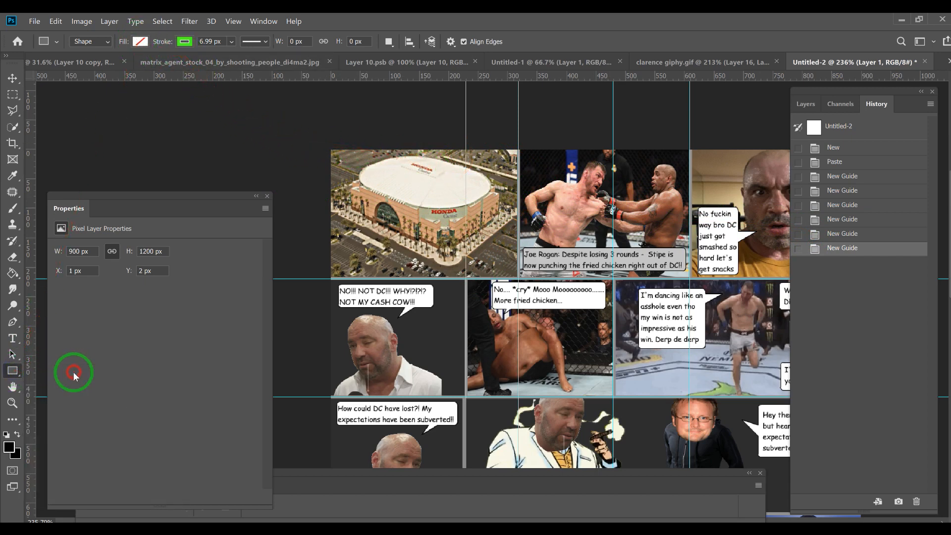
left_click(141, 41)
left_click(184, 42)
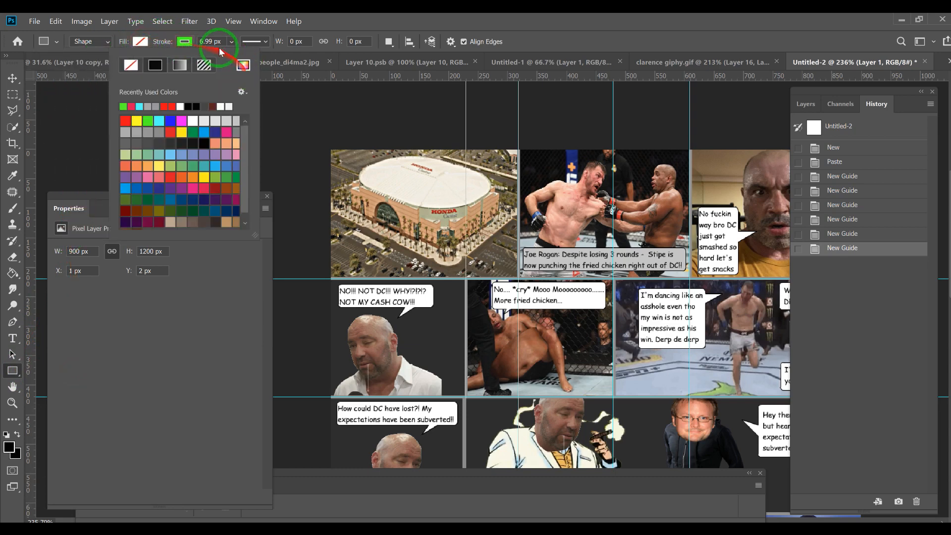
left_click(506, 15)
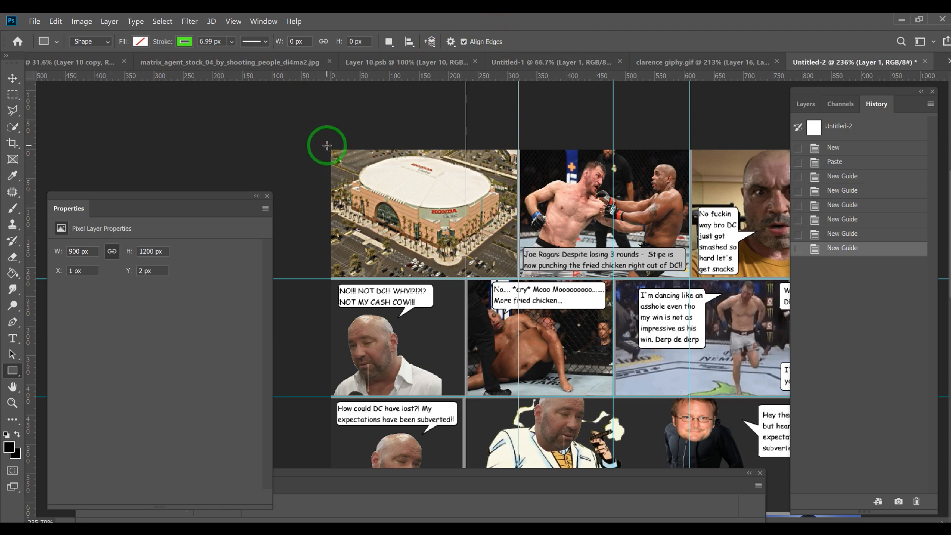
left_click_drag(327, 147, 517, 275)
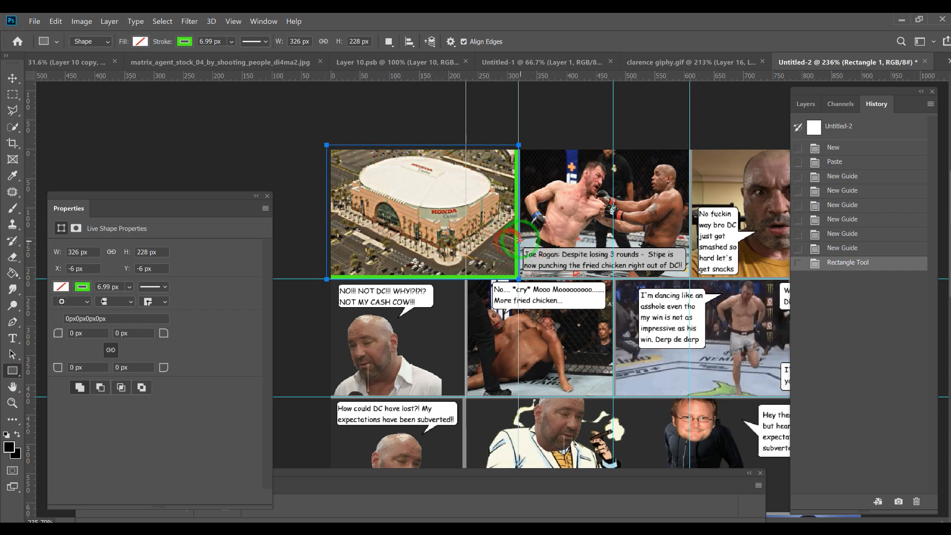
- Thin the green stroke of the rectangle around the first comic panel to 4.43 px
scroll(512, 275, "up", 10)
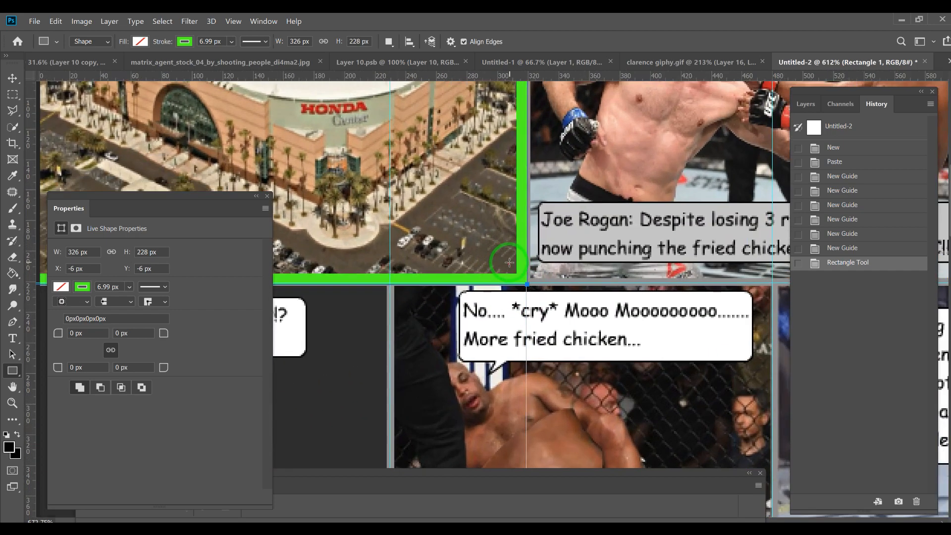
scroll(517, 256, "up", 3)
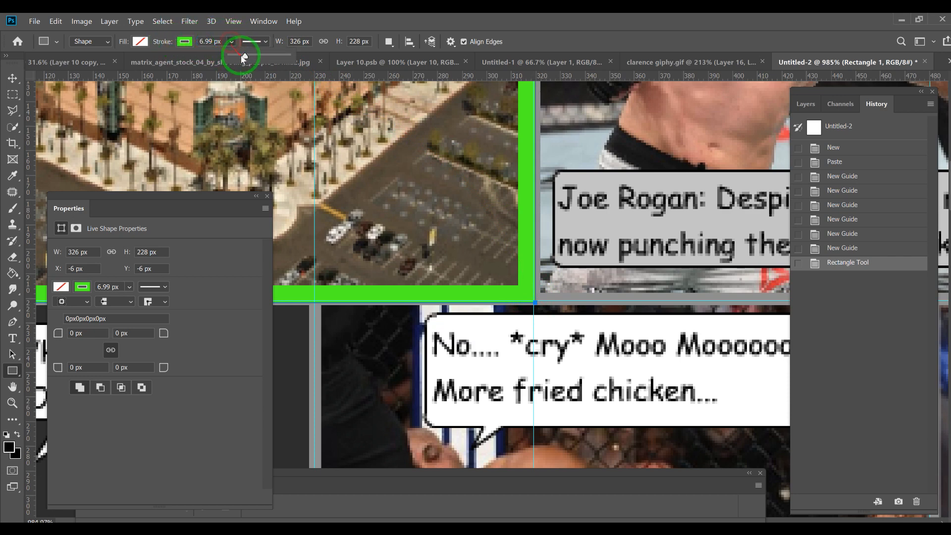
left_click_drag(244, 57, 240, 56)
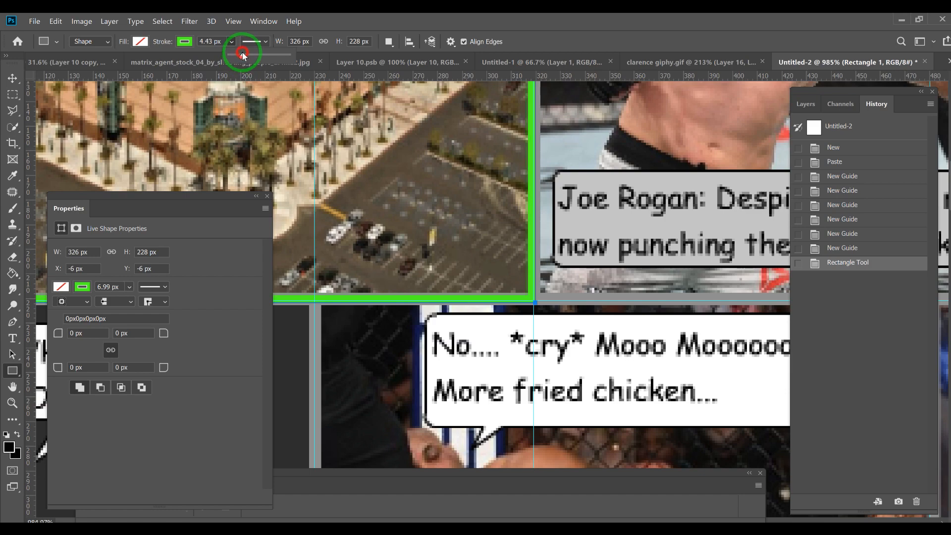
scroll(500, 160, "down", 8)
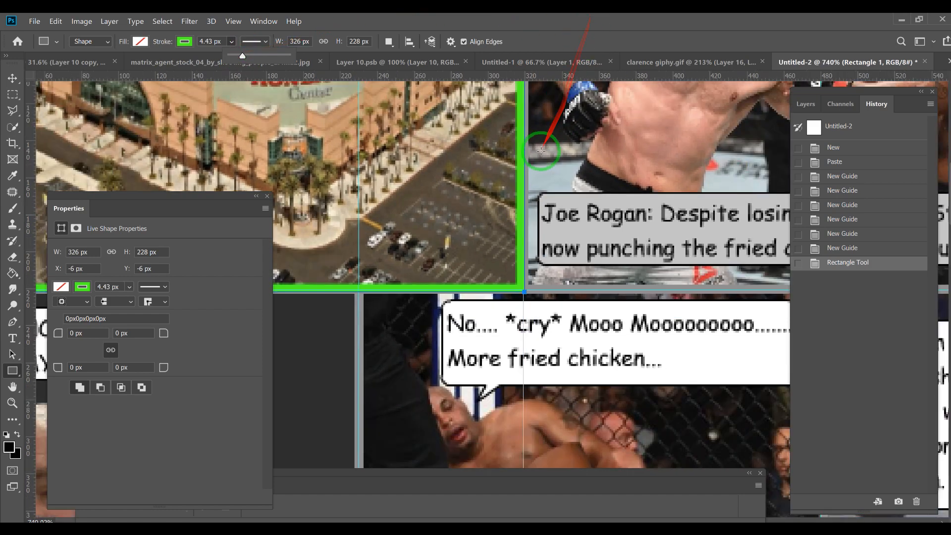
- Draw unfilled green-stroked rectangles around the second and third panels of the first row, following the guides
scroll(564, 133, "up", 4)
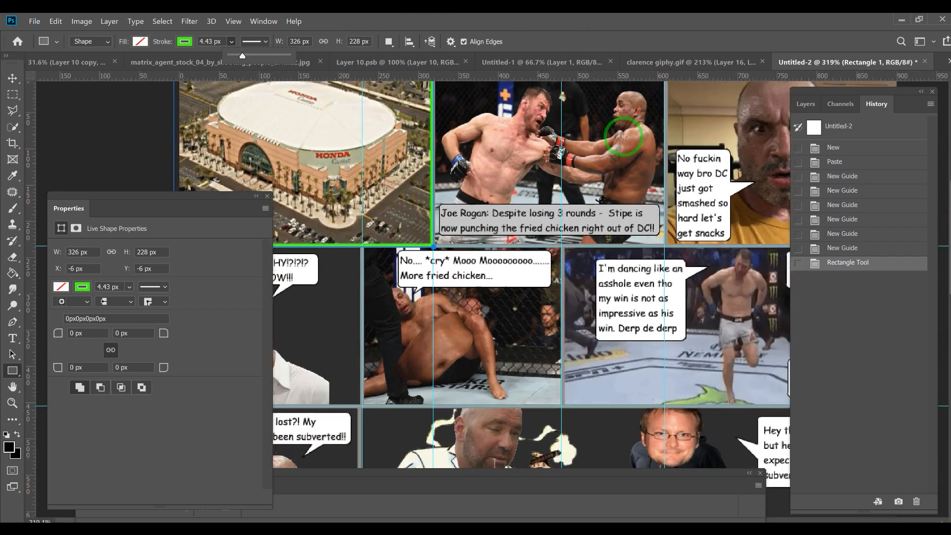
scroll(624, 137, "up", 1)
mouse_move(623, 138)
left_mouse_down()
mouse_move(595, 255)
mouse_move(601, 220)
left_mouse_up()
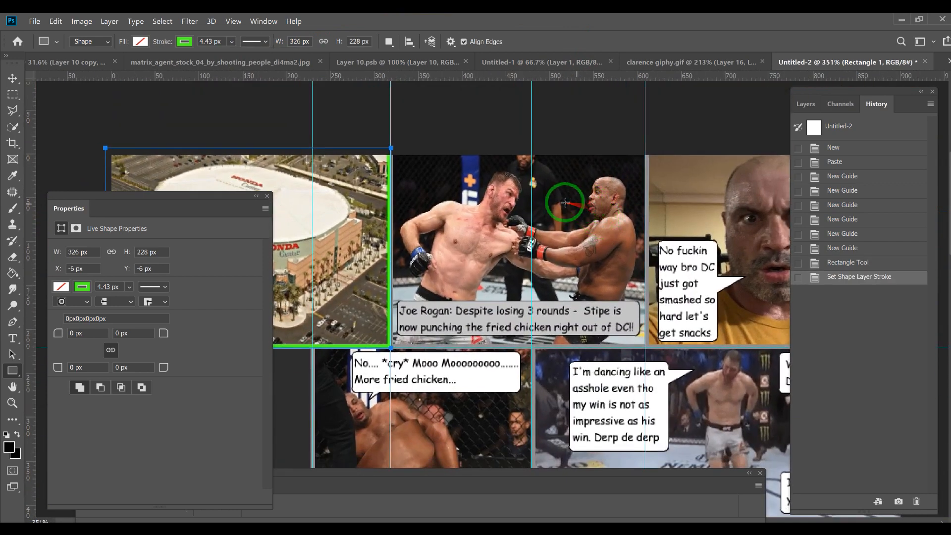
mouse_move(561, 231)
left_mouse_down()
mouse_move(572, 170)
mouse_move(539, 195)
mouse_move(552, 215)
left_mouse_up()
scroll(551, 214, "up", 6)
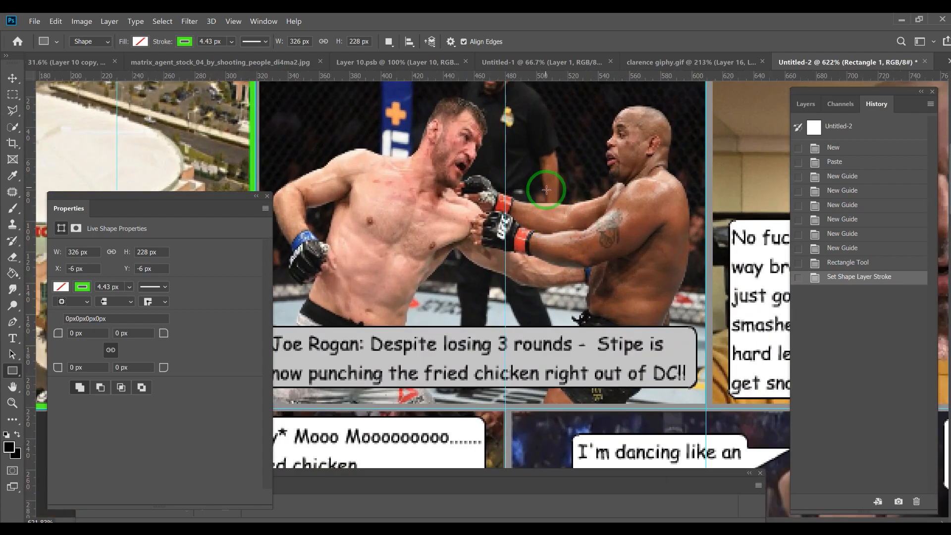
scroll(547, 190, "down", 6)
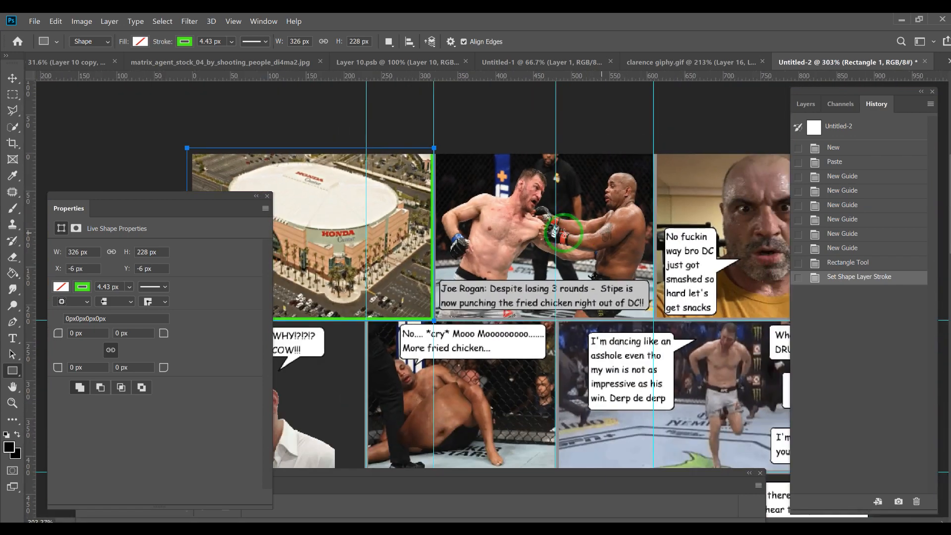
left_click_drag(601, 219, 564, 234)
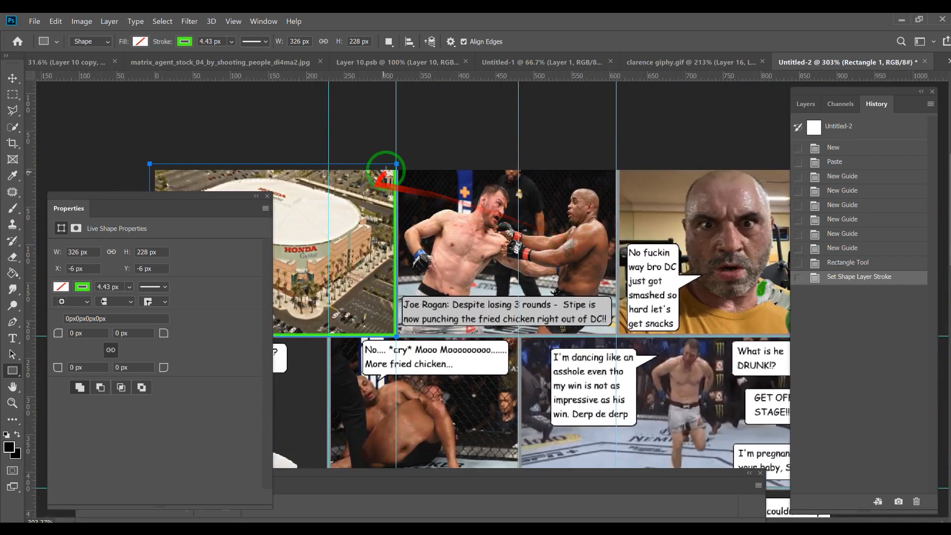
mouse_move(396, 160)
left_mouse_down()
mouse_move(391, 131)
mouse_move(421, 331)
mouse_move(618, 336)
left_mouse_up()
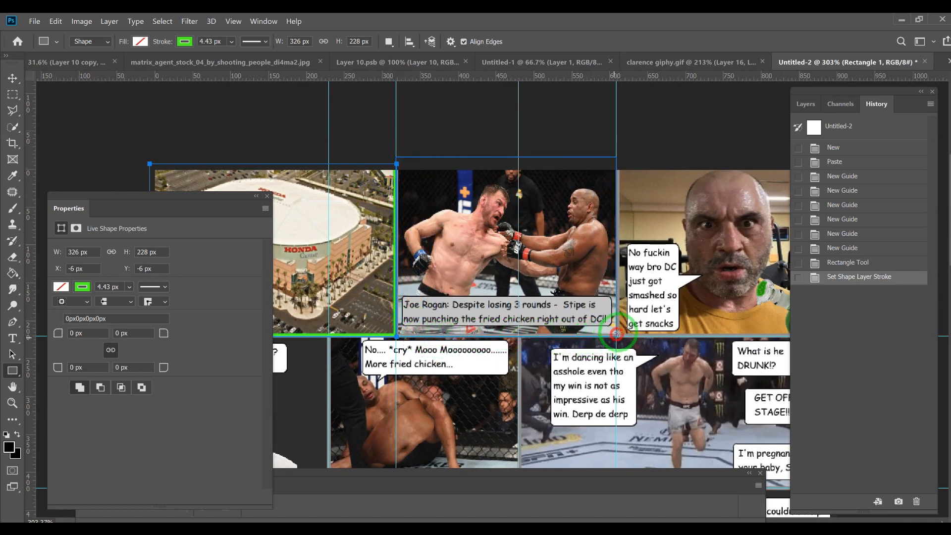
scroll(633, 262, "down", 3)
left_click_drag(621, 166, 808, 323)
- Outline the three second-row panels with green-stroked rectangles about 201 px high, the last panel's about 477 px wide and the first's about 252 px
left_click_drag(590, 345, 506, 239)
left_click_drag(734, 212, 424, 323)
left_click_drag(405, 283, 542, 273)
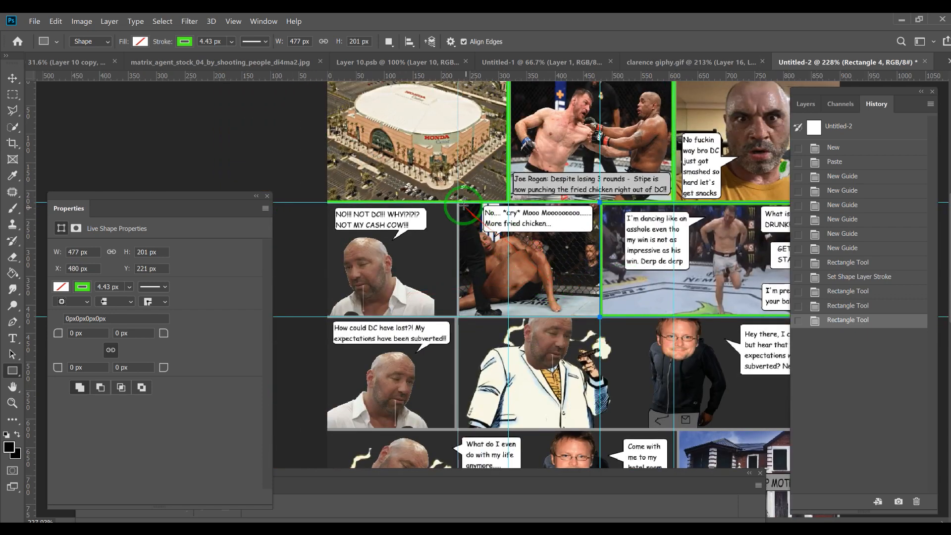
left_click_drag(459, 204, 601, 317)
left_click_drag(315, 203, 457, 315)
- Hide the guides and other extras over the comic page
scroll(472, 329, "down", 5)
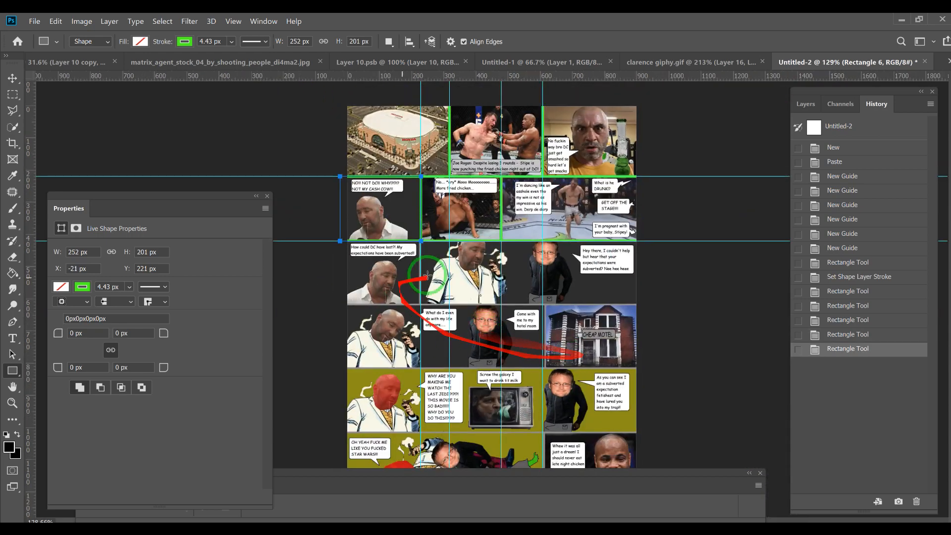
scroll(493, 301, "down", 2)
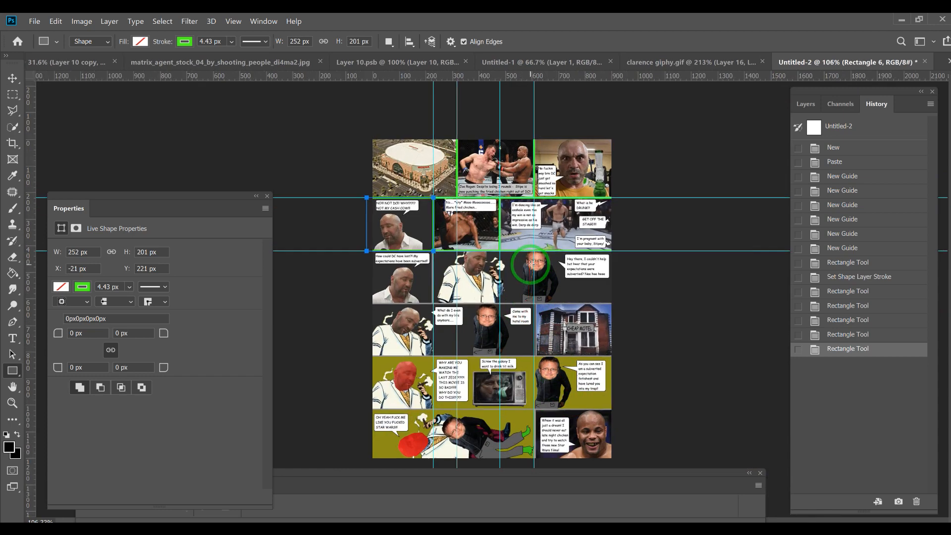
scroll(532, 264, "up", 1)
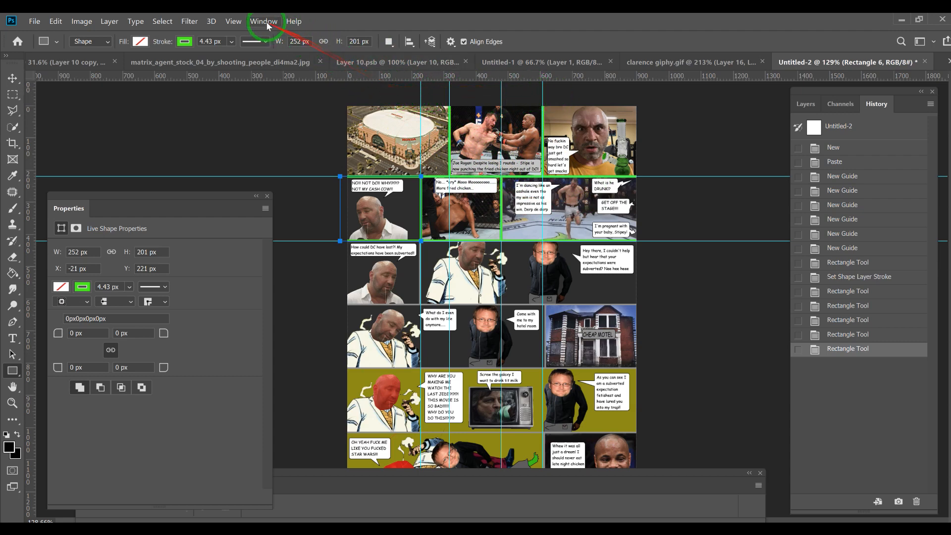
left_click(233, 22)
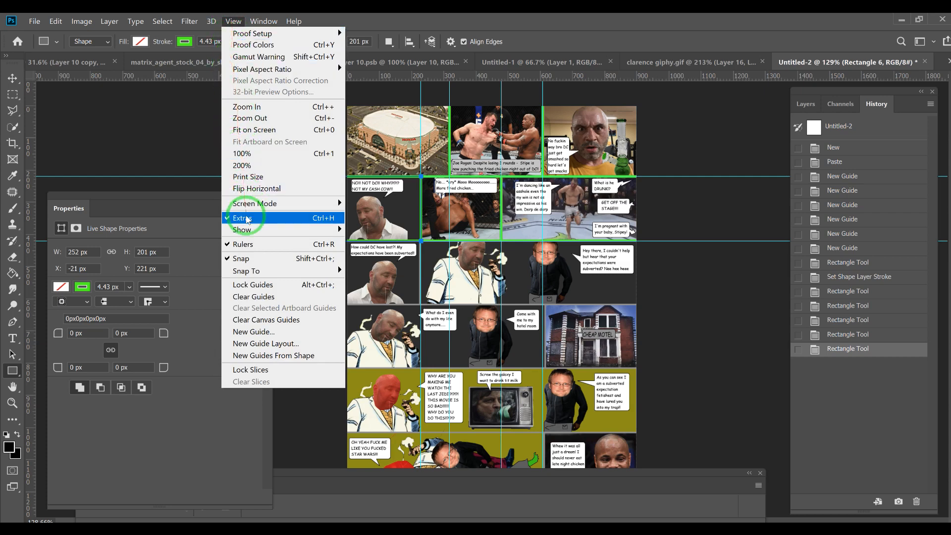
left_click(247, 220)
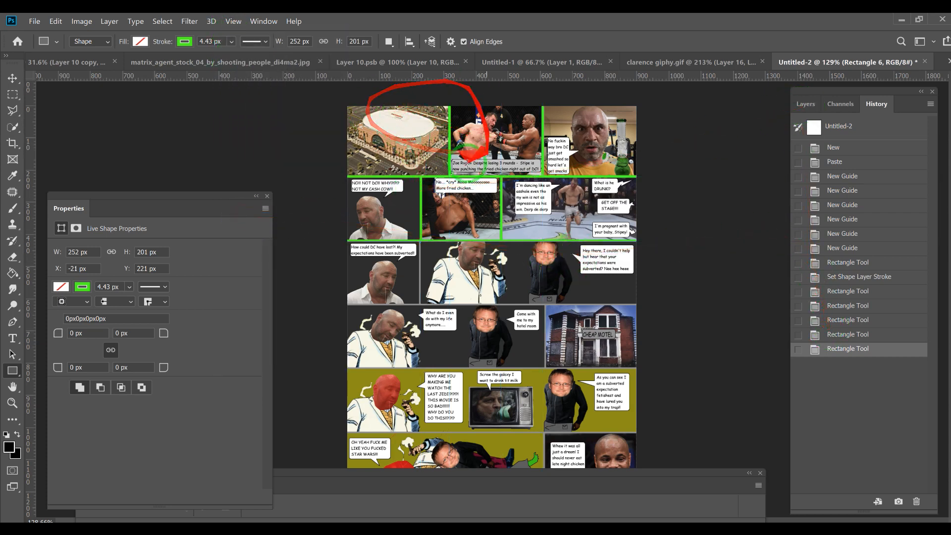
- Add a 6e6e6e grey Solid Color fill layer directly above Layer 1, and toggle its visibility off and on to compare
left_click(806, 104)
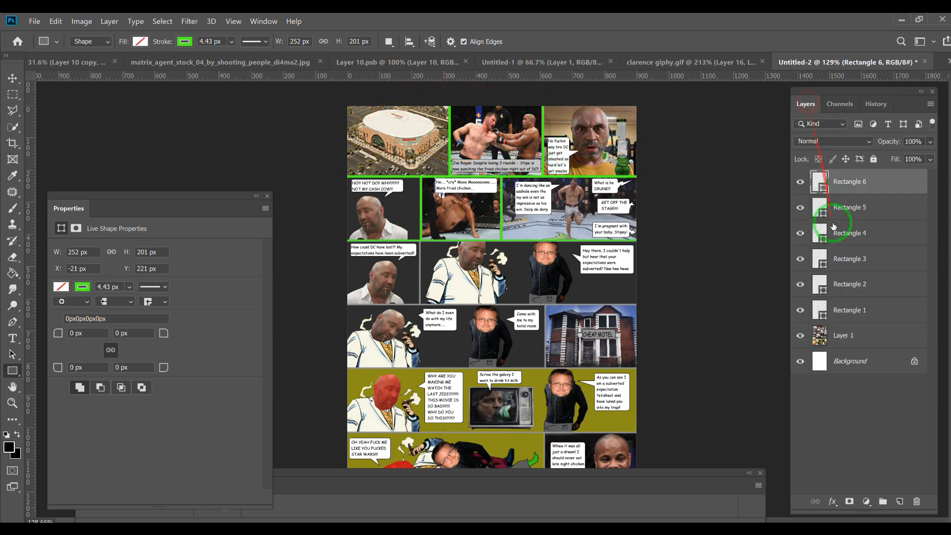
left_click(848, 336)
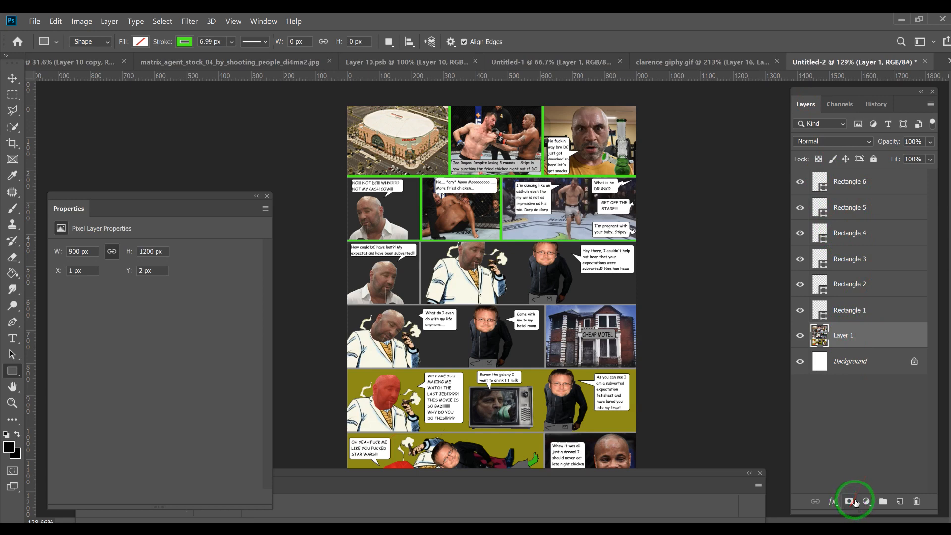
left_click(866, 503)
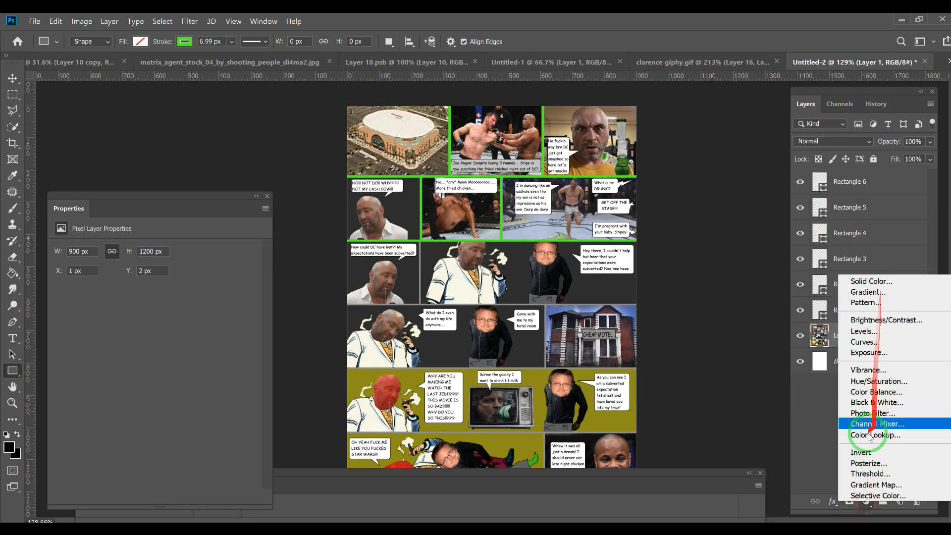
left_click(813, 455)
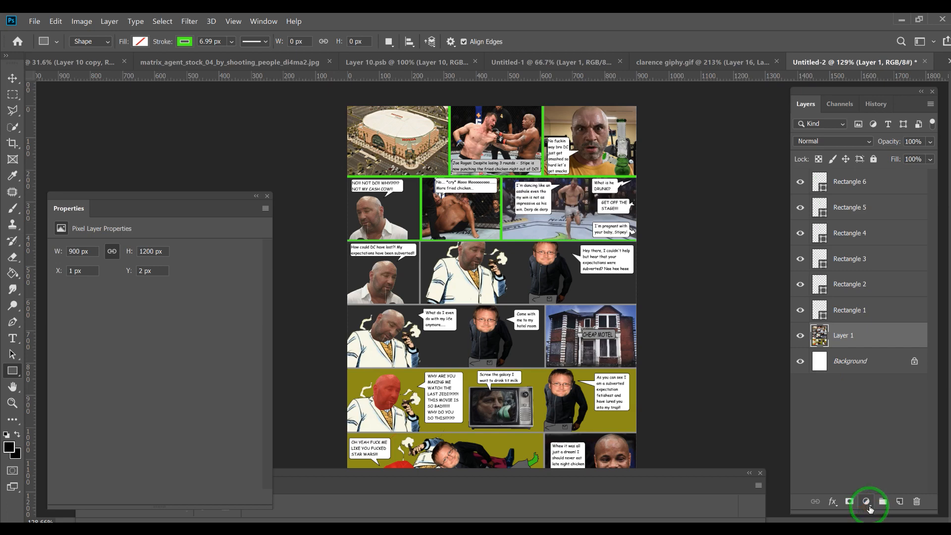
left_click(868, 503)
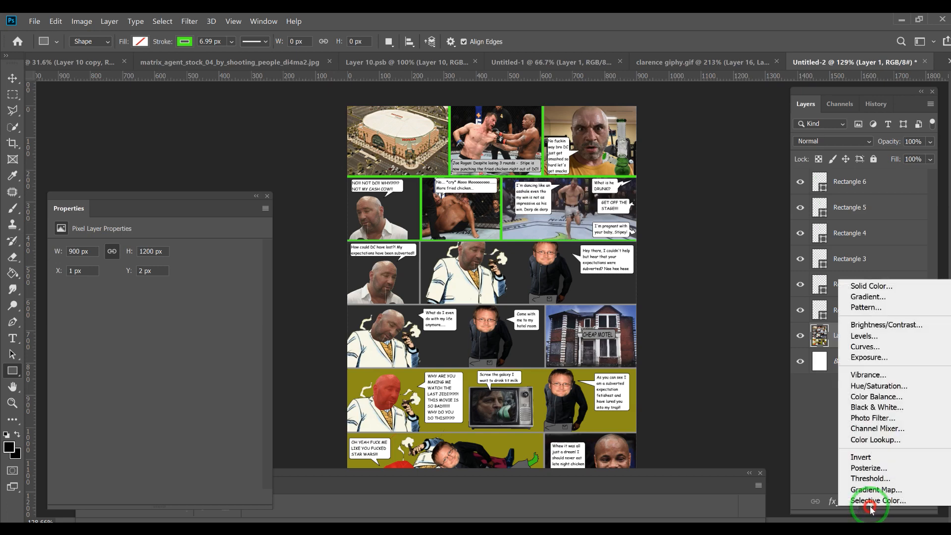
left_click(885, 286)
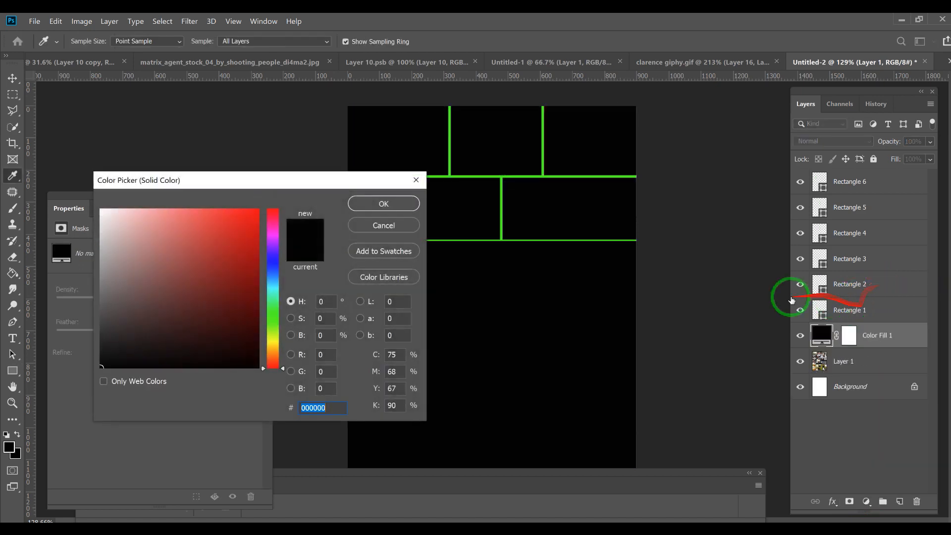
left_click_drag(181, 276, 67, 296)
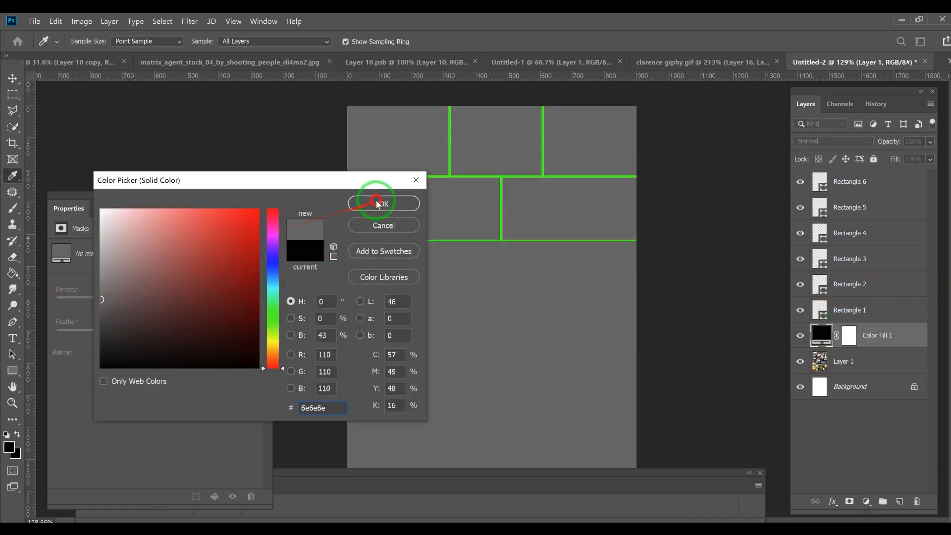
left_click(378, 204)
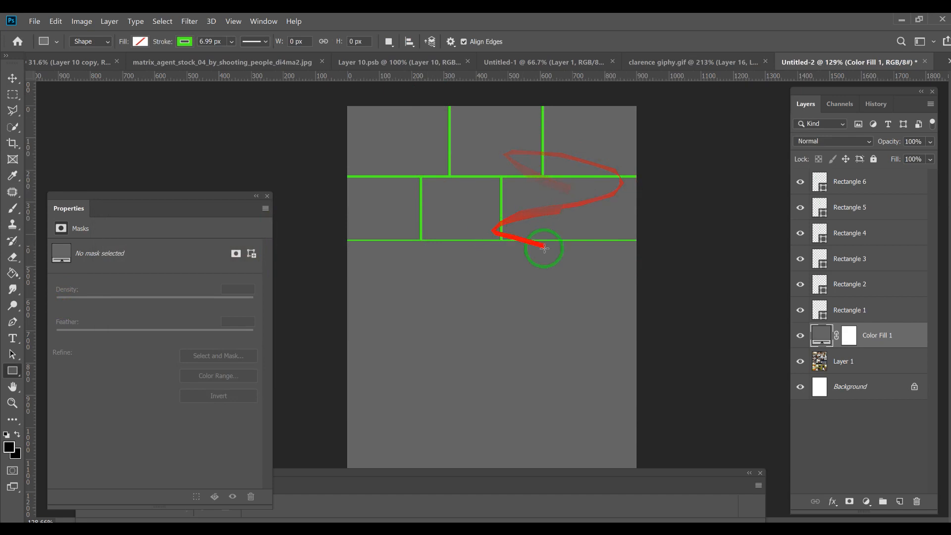
left_click(801, 335)
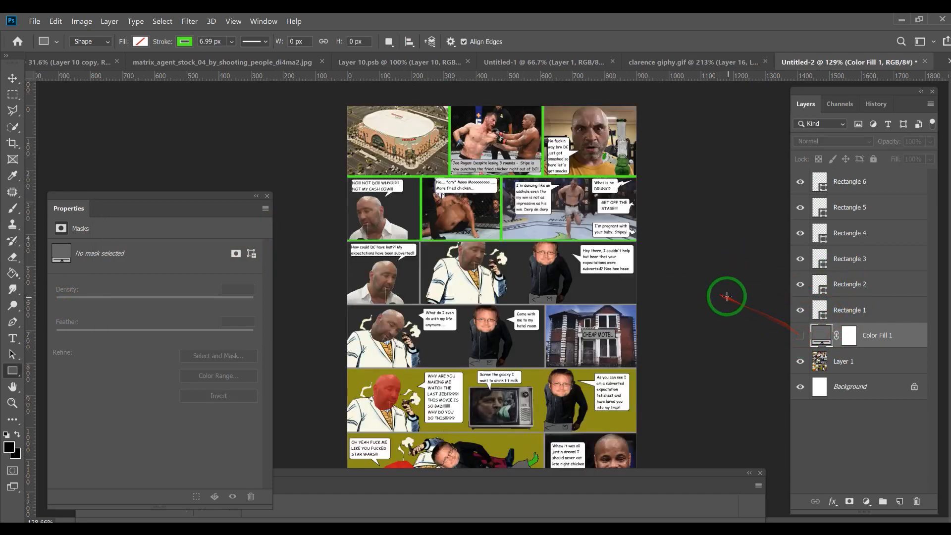
left_click(801, 336)
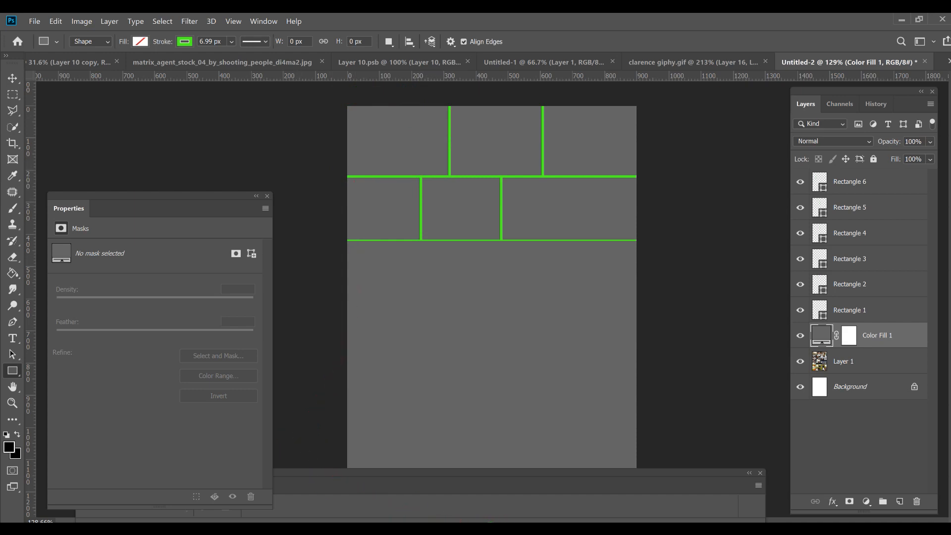
- Switch to File Explorer and place mir correction.jpg from the Arq folder into the Untitled-2 comic document, above the grey fill
mouse_move(535, 532)
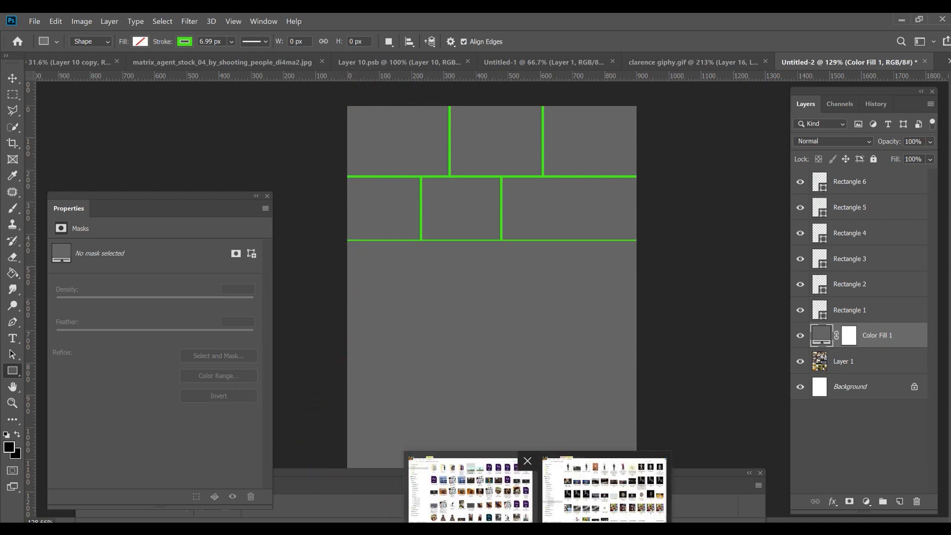
left_click(470, 490)
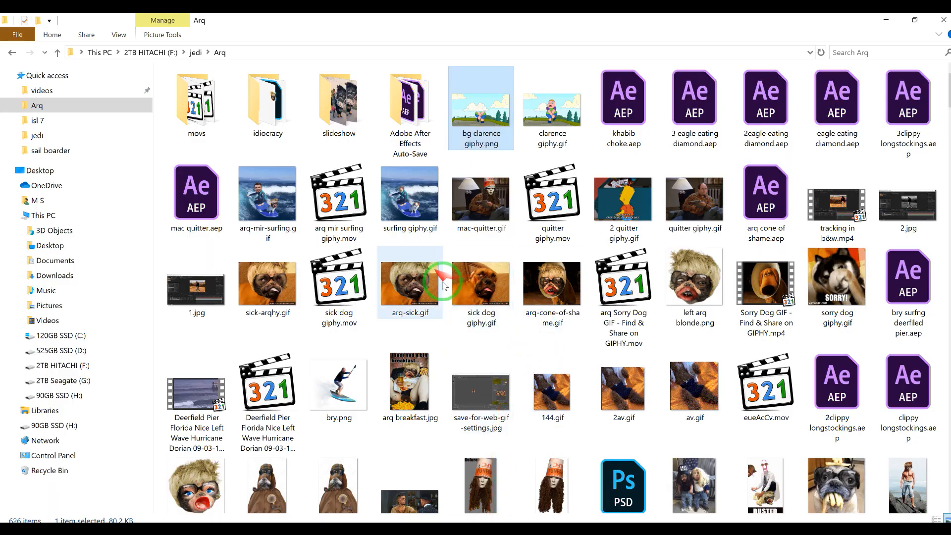
scroll(565, 329, "down", 4)
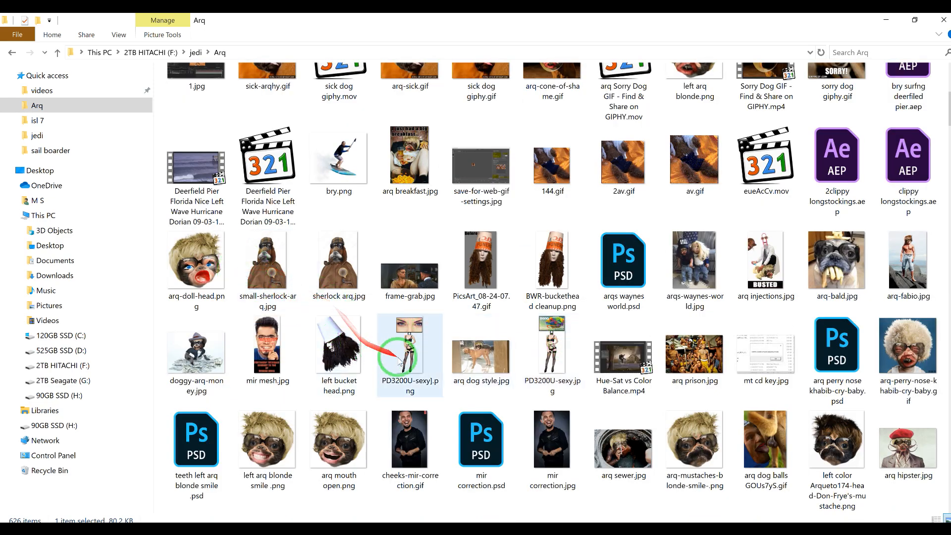
scroll(512, 401, "down", 5)
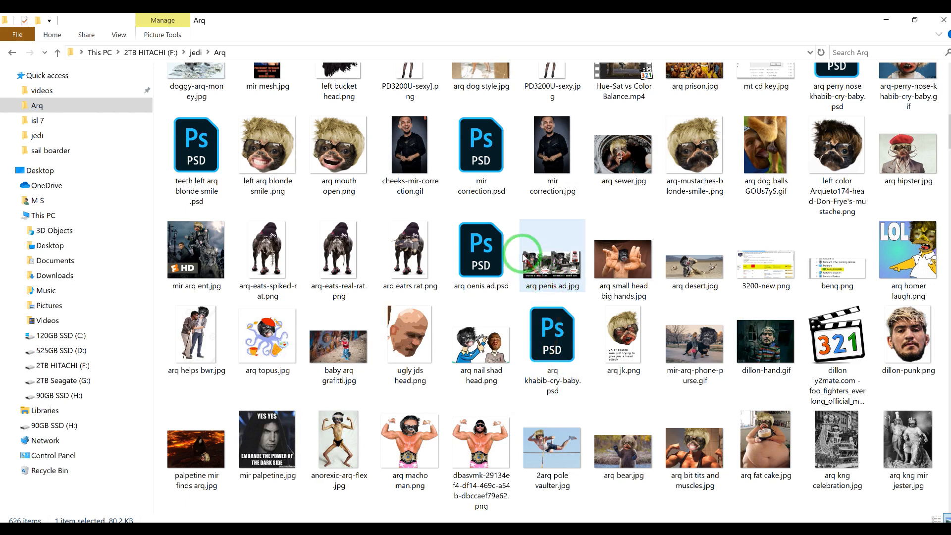
left_click(546, 147)
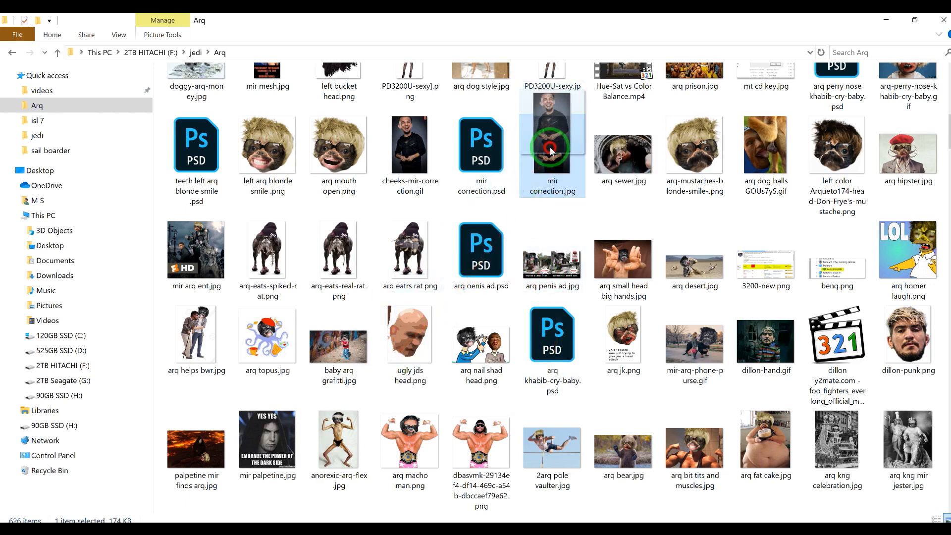
left_click_drag(551, 142, 218, 528)
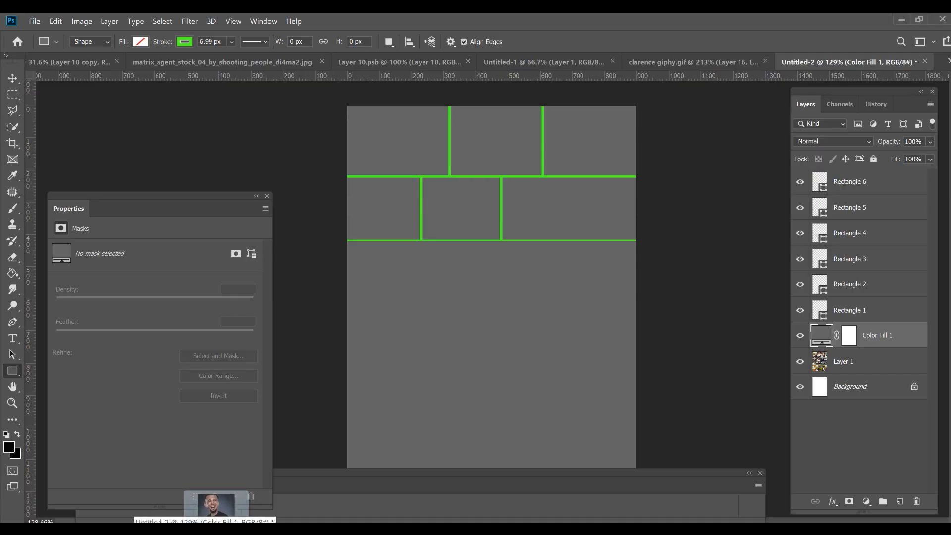
left_click_drag(218, 528, 414, 229)
- Scale the placed photo to about 316 by 506 px and position it at X 1 px, Y 2 px in the first panel
left_click_drag(411, 151, 416, 174)
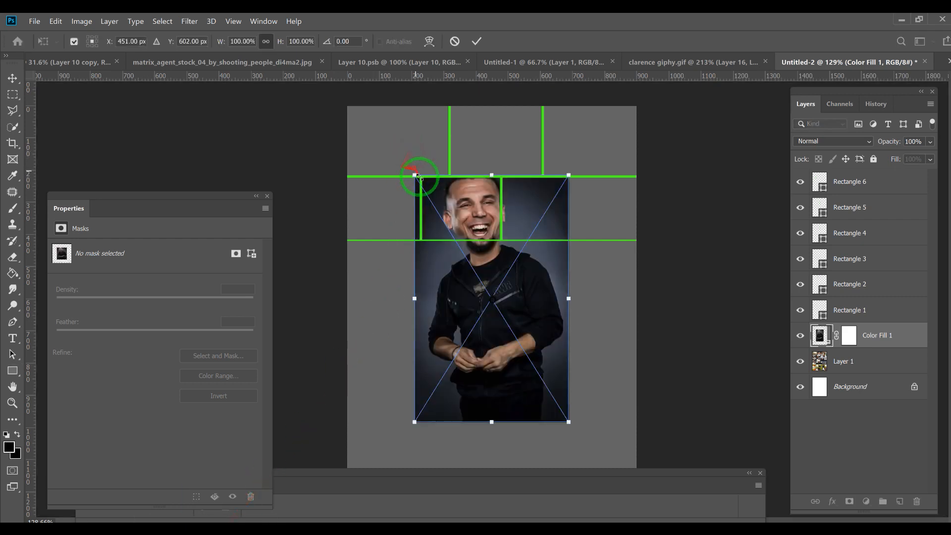
left_click_drag(524, 325, 460, 263)
left_click_drag(502, 352, 448, 270)
key("Return")
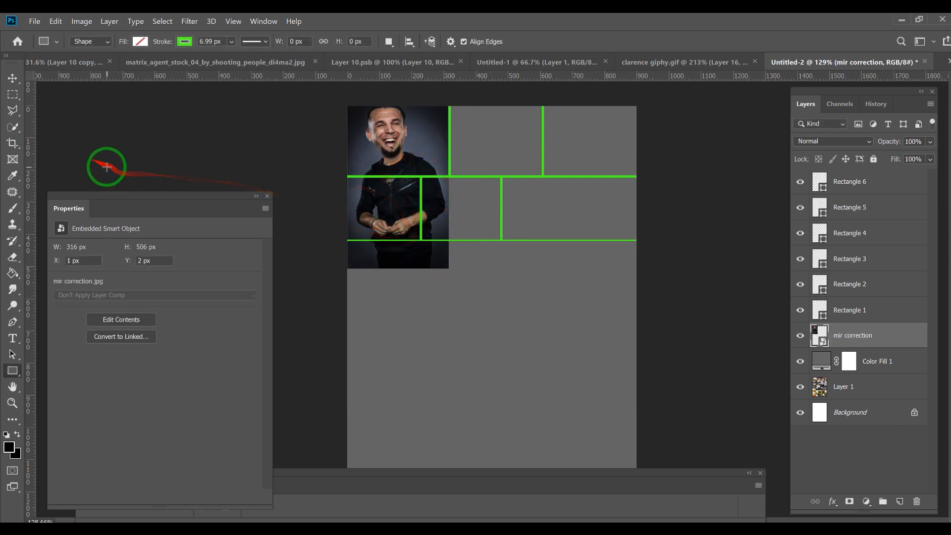
- Marquee-select the first panel's area, about 320 by 219 px, and mask the mir correction layer to it
left_click(13, 95)
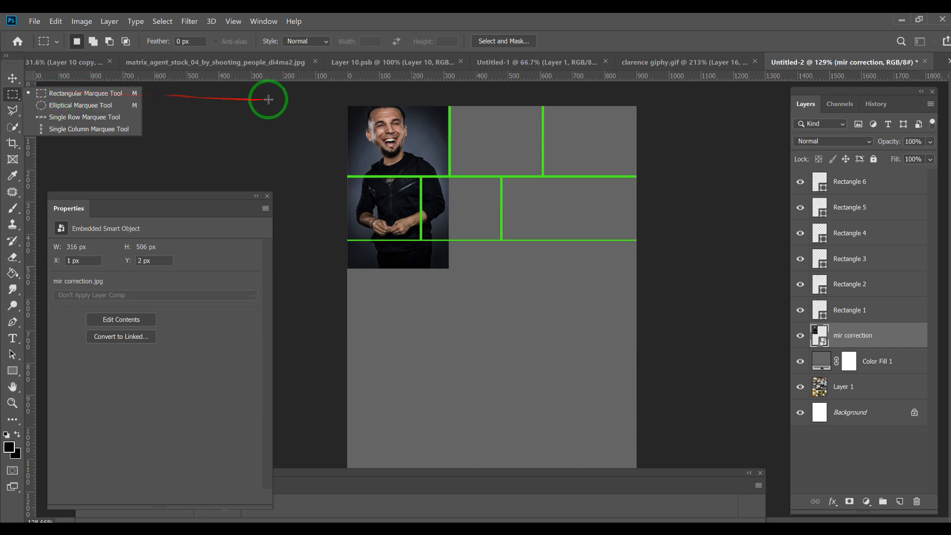
left_click_drag(324, 96, 447, 177)
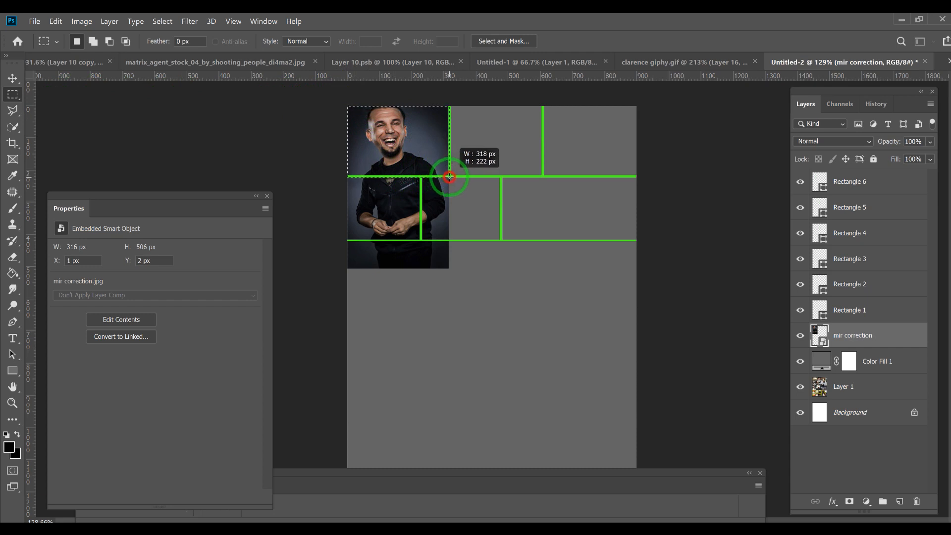
left_click_drag(451, 177, 450, 175)
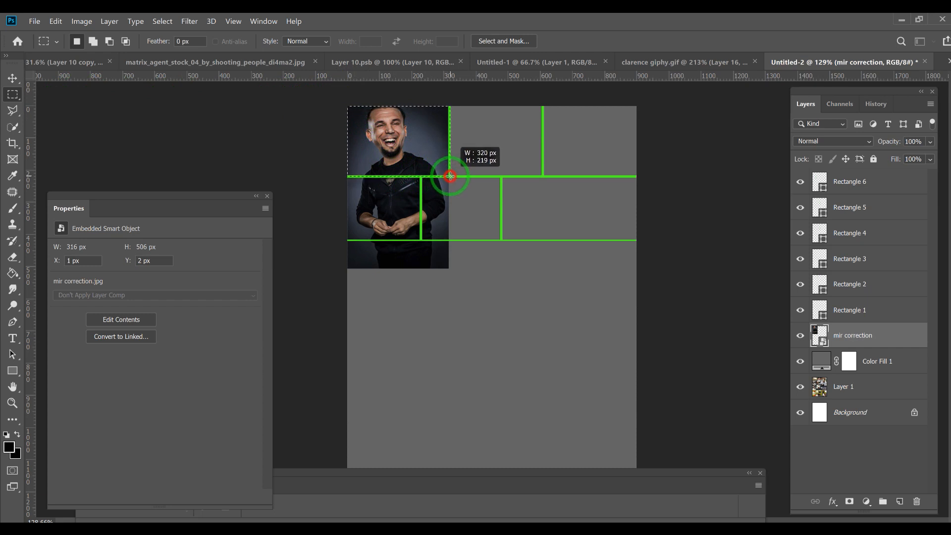
scroll(448, 177, "up", 8)
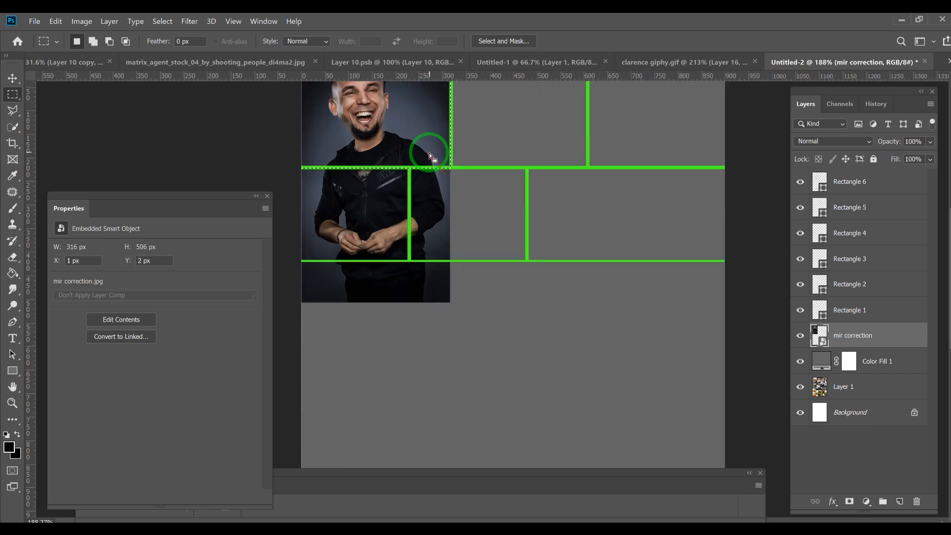
left_click_drag(442, 124, 495, 235)
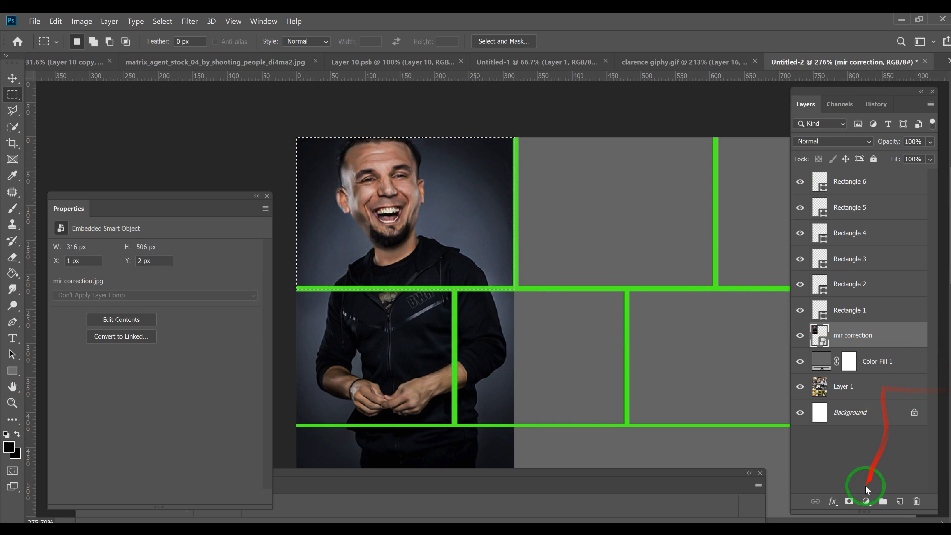
left_click(849, 502)
- Switch to File Explorer, place arq fat cake.jpg from the Arq folder into the comic, and fit it over the second panel at 58.18% scale
scroll(563, 266, "down", 2)
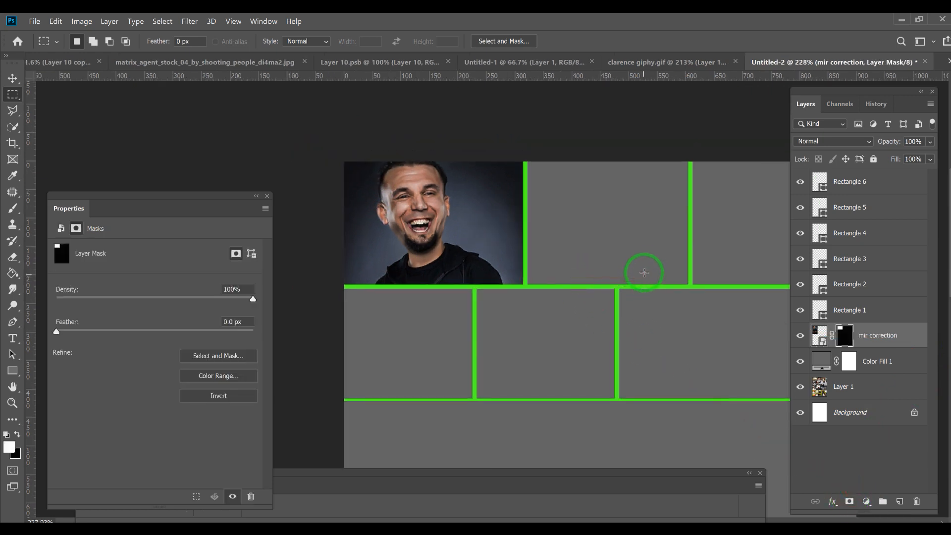
scroll(615, 239, "down", 1)
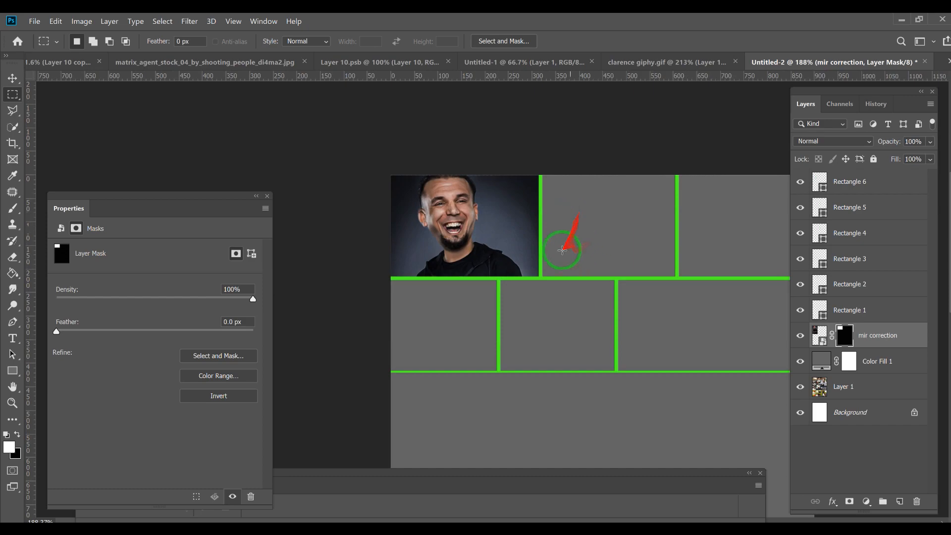
left_click(497, 533)
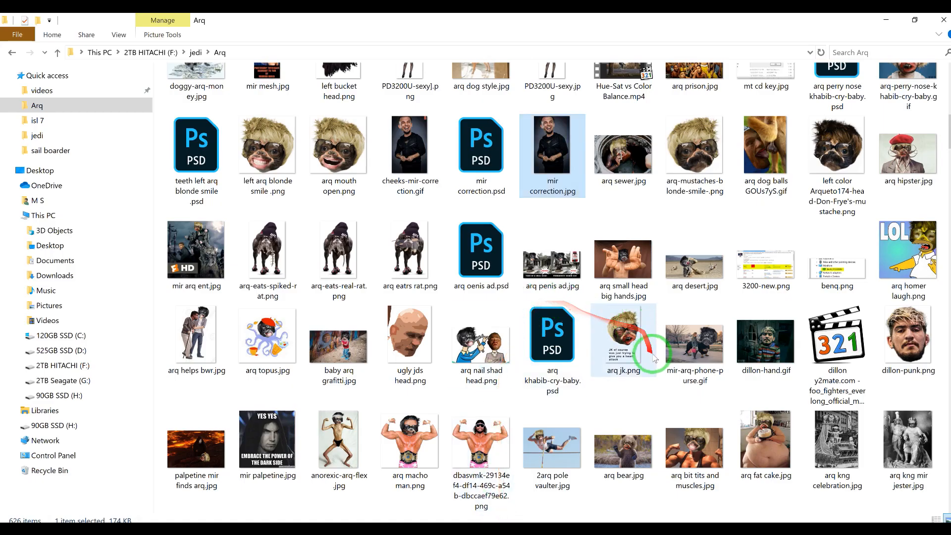
scroll(667, 353, "down", 3)
left_click_drag(754, 203, 616, 273)
left_click_drag(719, 209, 655, 196)
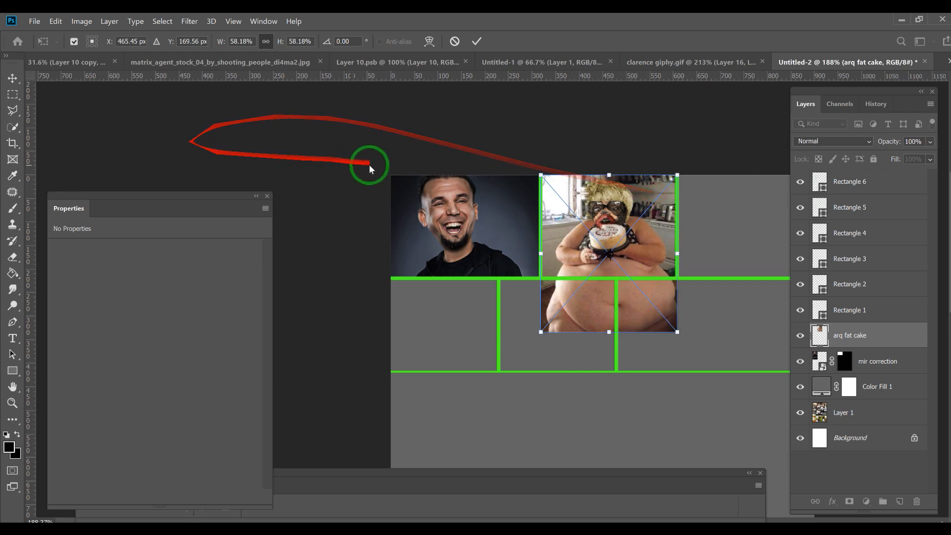
- Commit the placed photo, marquee-select the second panel's area, and mask the arq fat cake layer to it
left_click(12, 94)
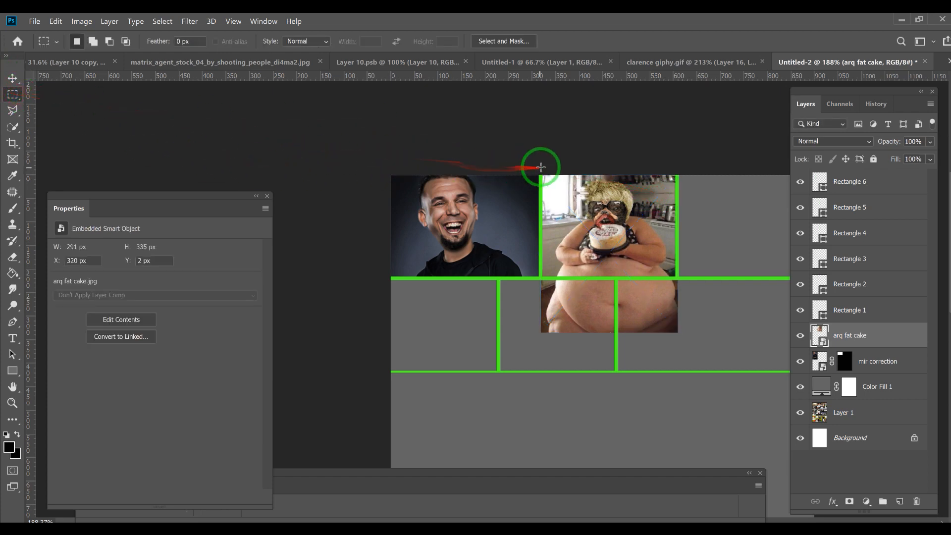
left_click_drag(541, 175, 677, 279)
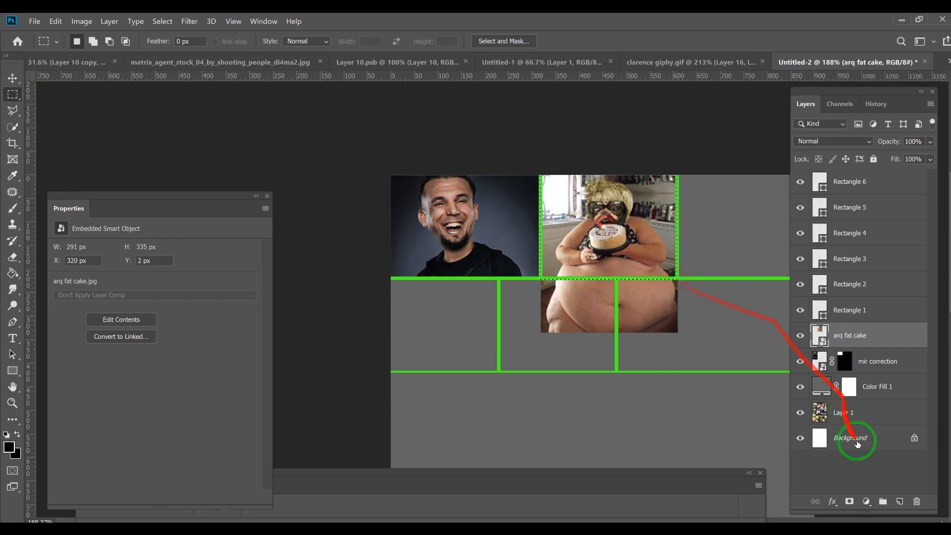
left_click(850, 501)
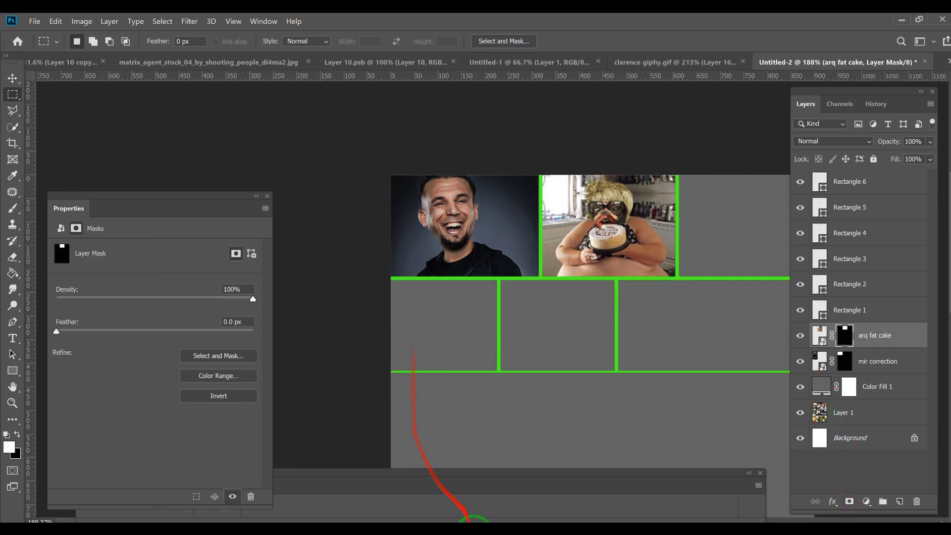
- Switch to File Explorer, place mir-baseballs-arq.jpg into the comic, and scale it to about 308 by 348 px over the third panel
left_click(467, 529)
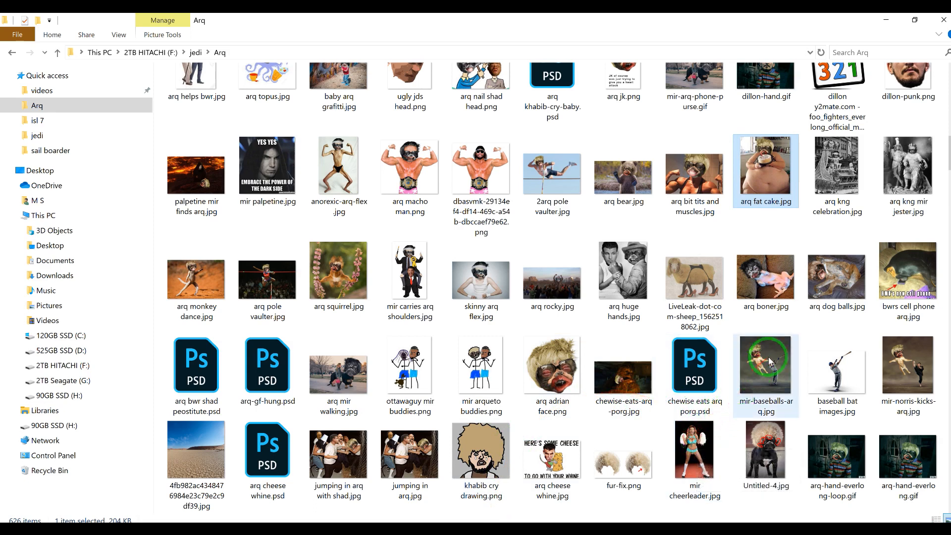
left_click_drag(769, 360, 721, 246)
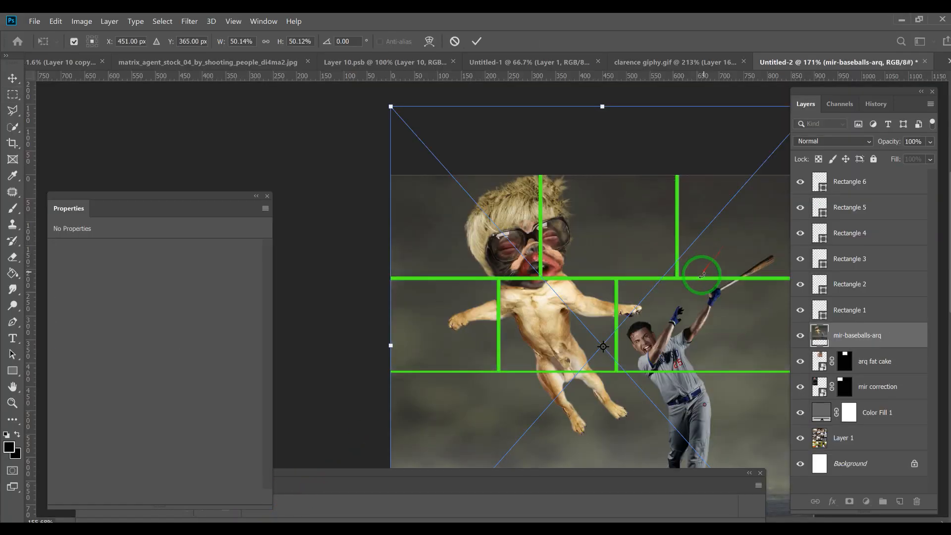
left_click_drag(613, 373, 597, 183)
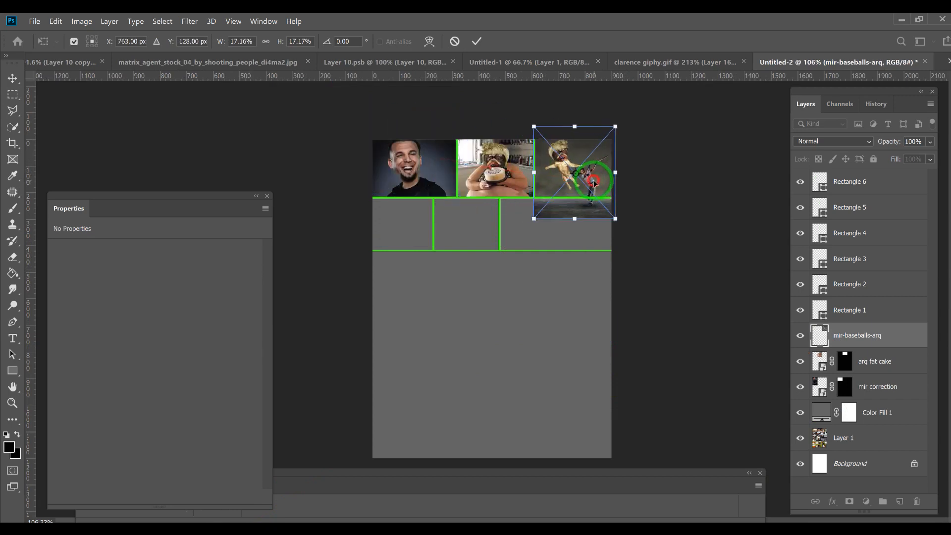
left_click(121, 138)
- Marquee-select the third panel's area, about 294 by 220 px, and mask the mir-baseballs-arq layer to it
left_click(12, 94)
left_click_drag(534, 132, 612, 197)
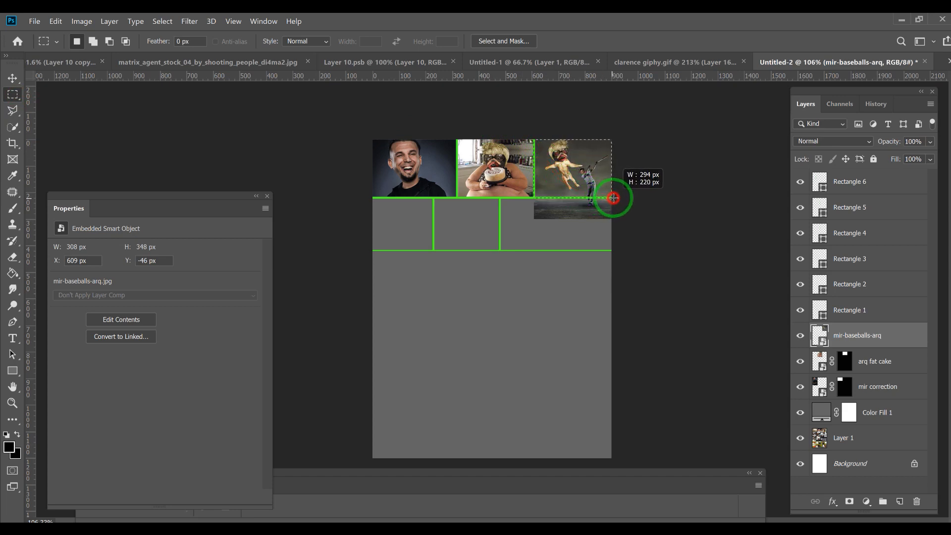
left_click(849, 501)
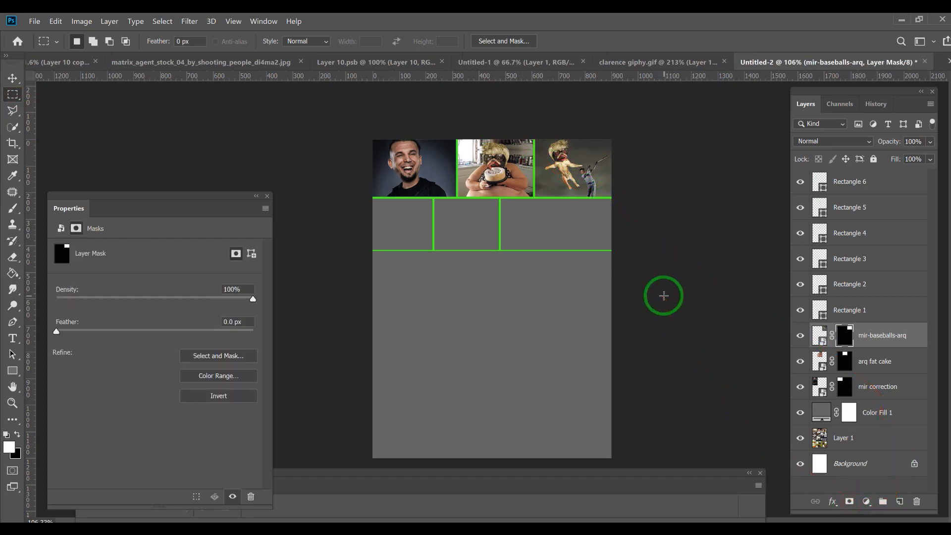
key("ctrl+plus")
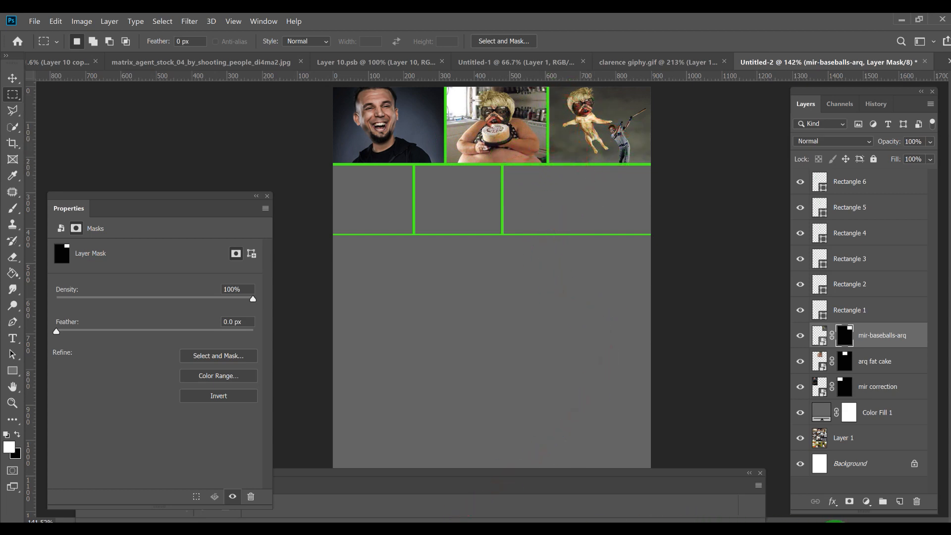
left_click(835, 526)
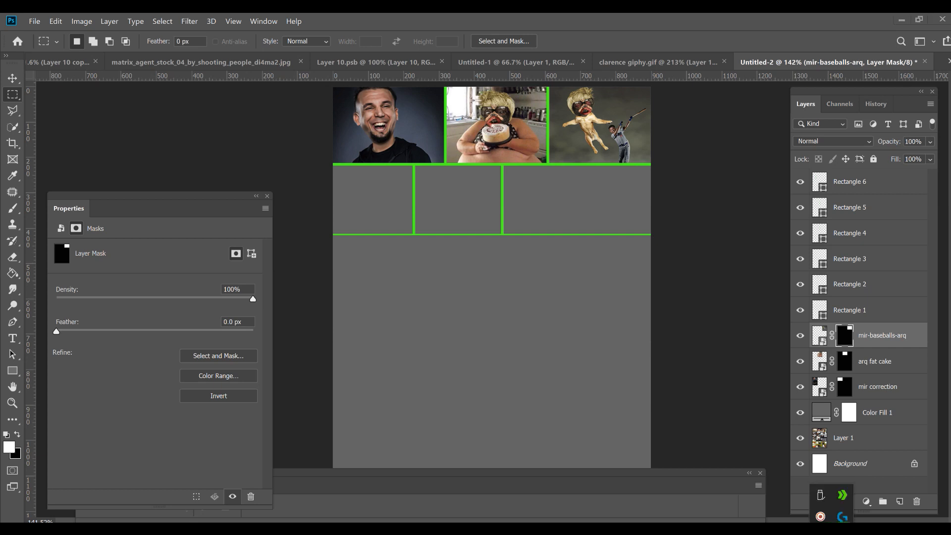
left_click(821, 517)
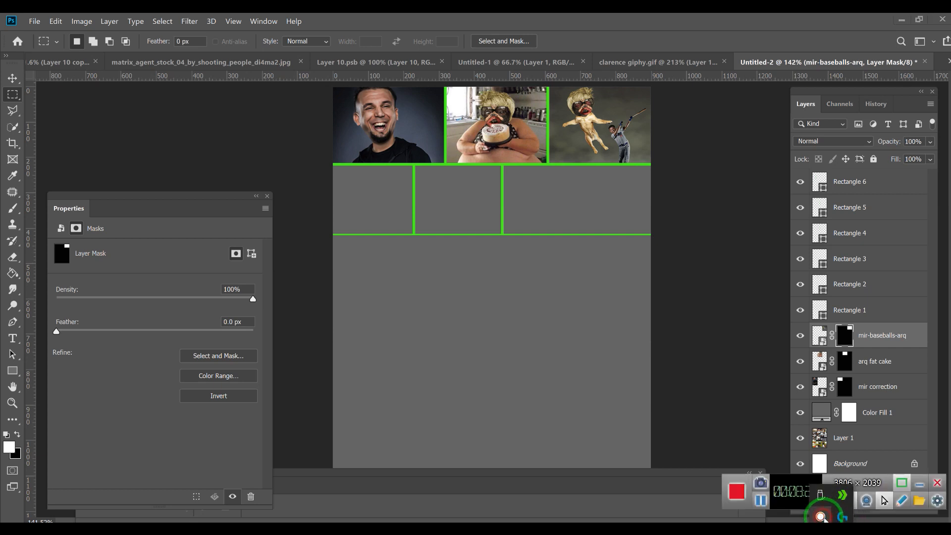